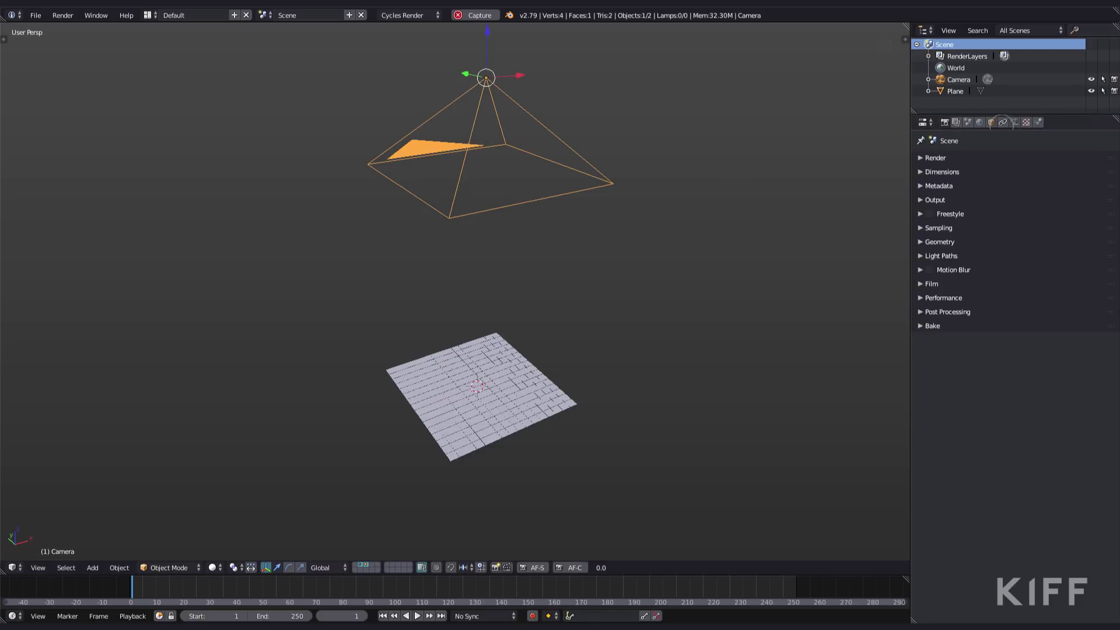
- Look through the orthographic camera and try adjusting its orthographic scale, then undo that adjustment
click(1011, 122)
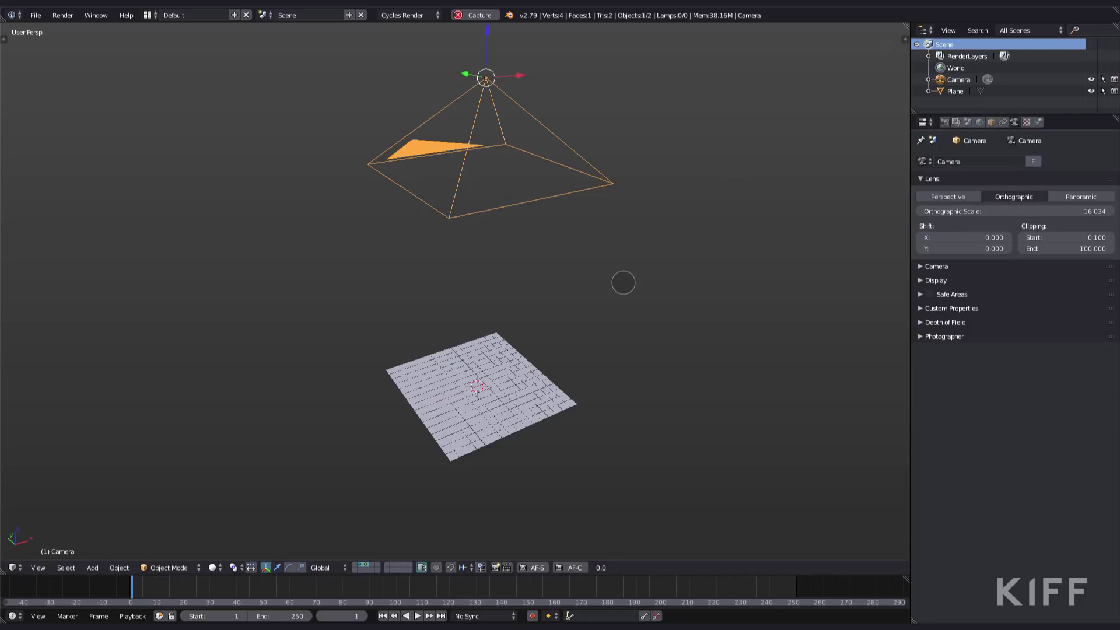
key(KP_0)
mouse_move(1021, 211)
mouse_down()
mouse_move(1051, 211)
mouse_move(999, 211)
mouse_move(1036, 207)
mouse_up()
key(ctrl+z)
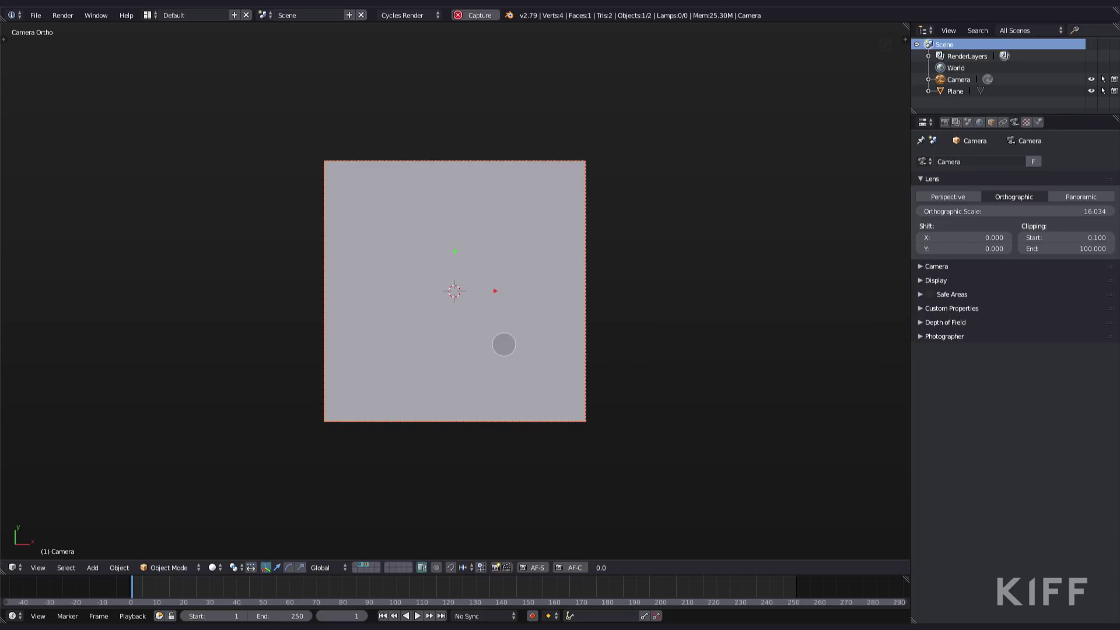
- Select the plane, split the 3D view into two stacked areas, and show the Large Caustics material nodes in the lower area's Node Editor
right_click(494, 349)
drag(4, 573, 5, 298)
click(13, 568)
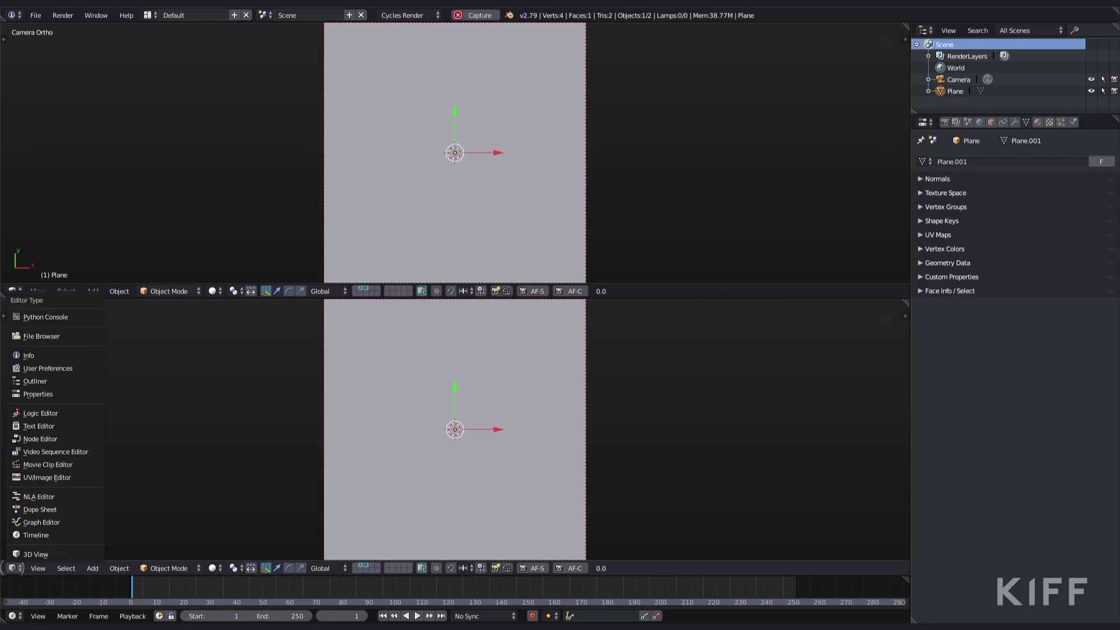
click(35, 429)
middle_drag(752, 342, 745, 508)
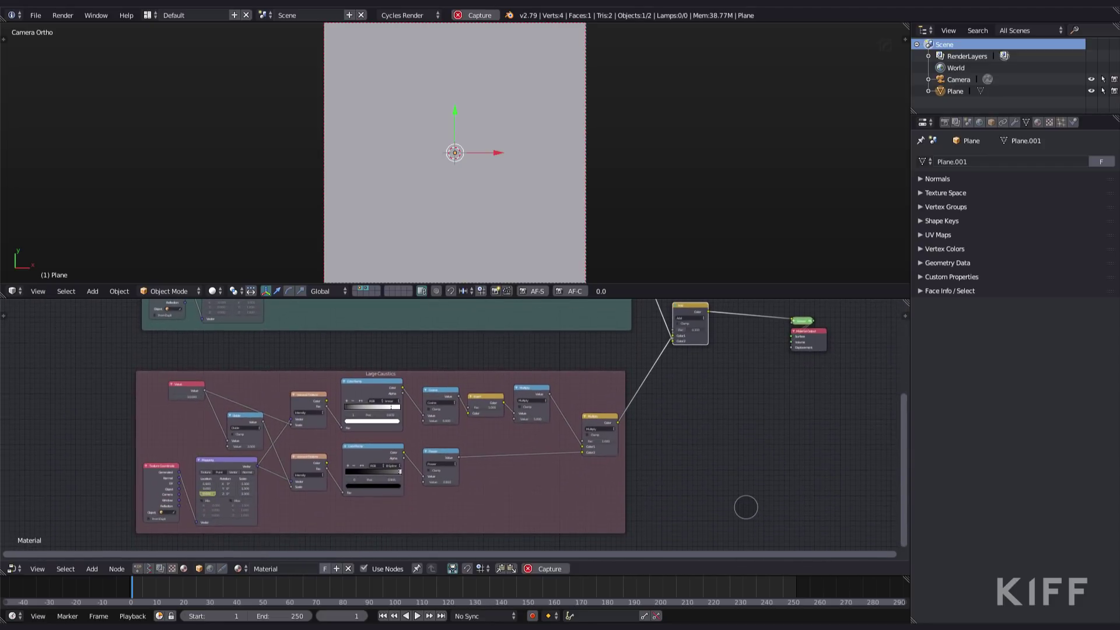
scroll(356, 486, up, 4)
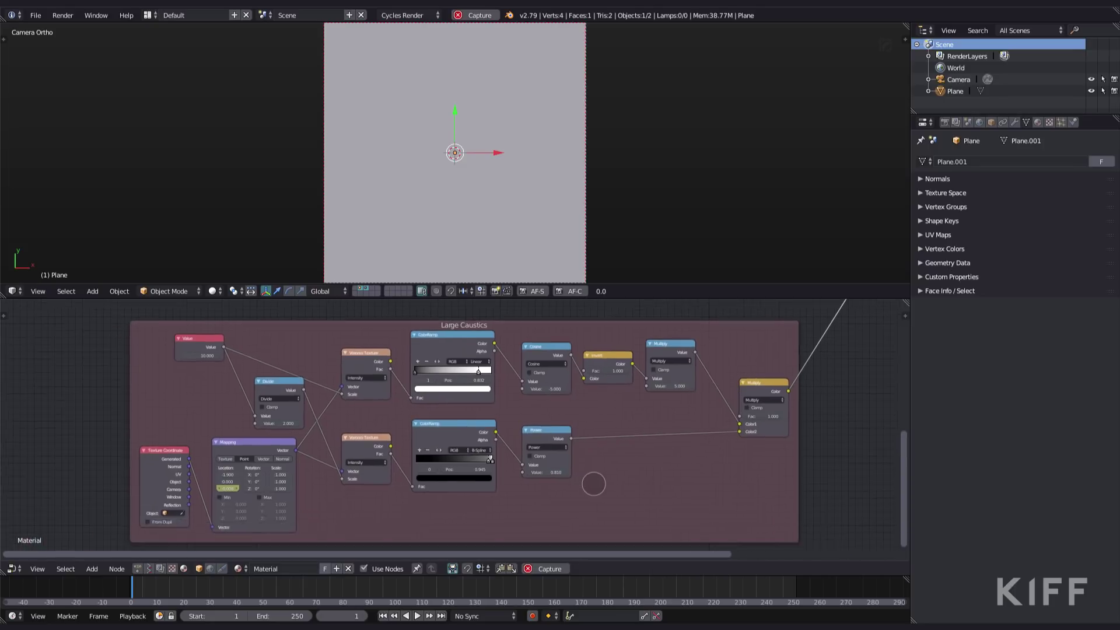
middle_drag(764, 471, 711, 492)
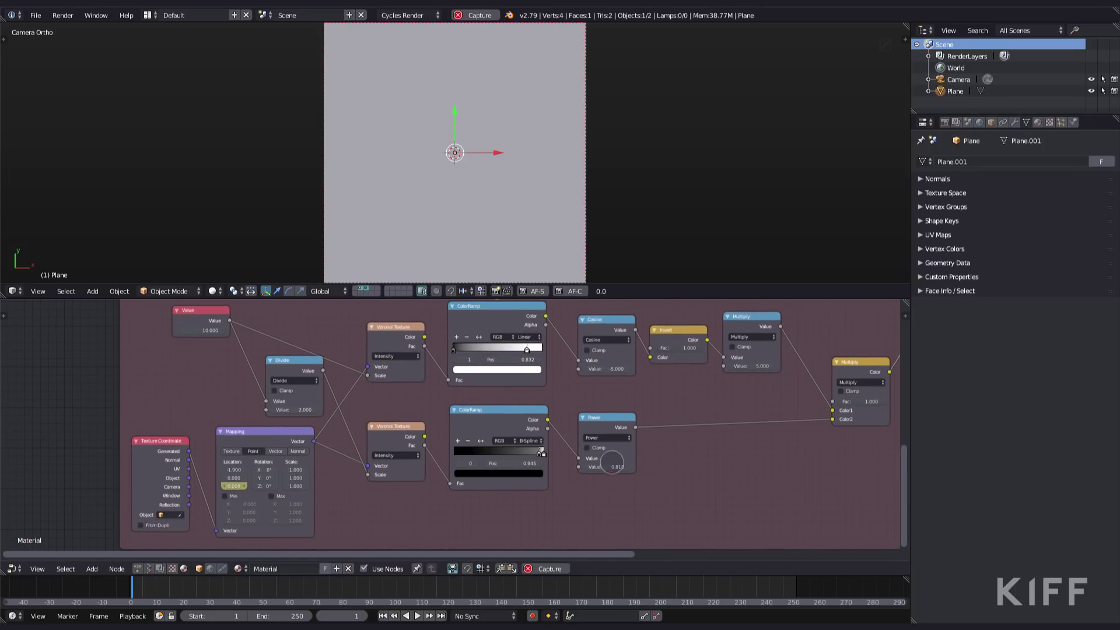
- Preview the upper and lower Voronoi Texture nodes of the Large Caustics frame alternately in the rendered camera view
ctrl+shift+click(392, 332)
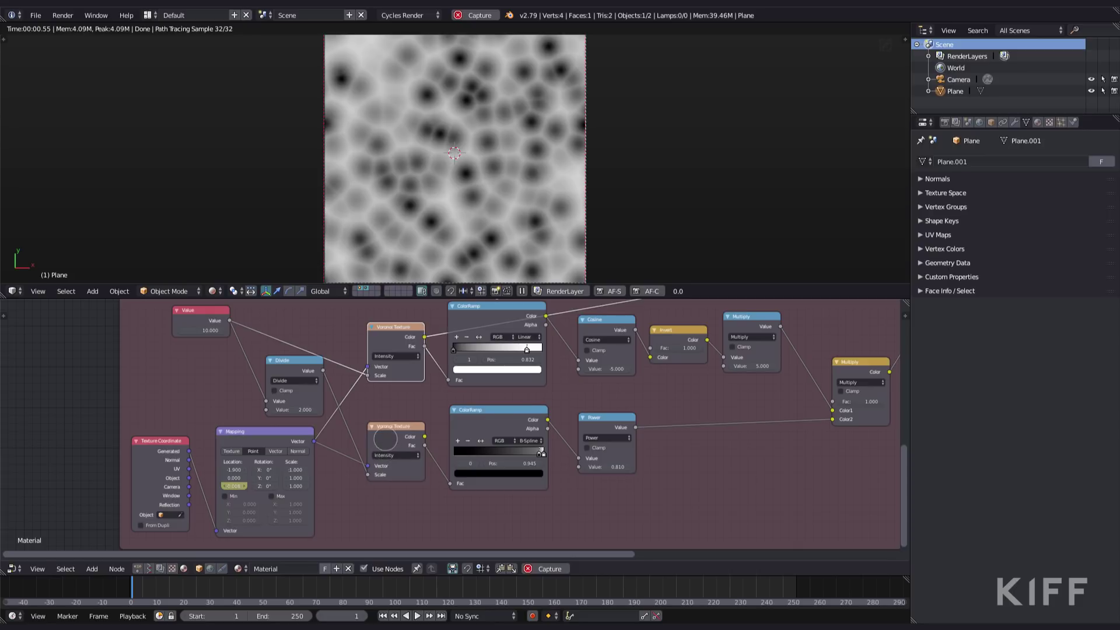
ctrl+shift+click(385, 437)
ctrl+shift+click(383, 331)
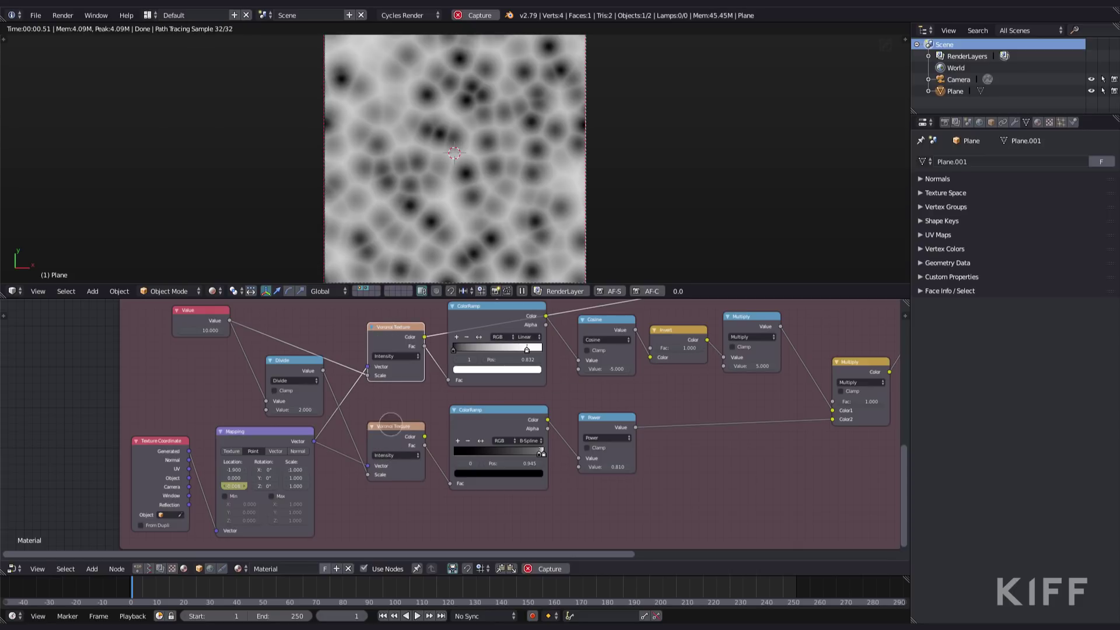
ctrl+shift+click(392, 424)
ctrl+shift+click(390, 329)
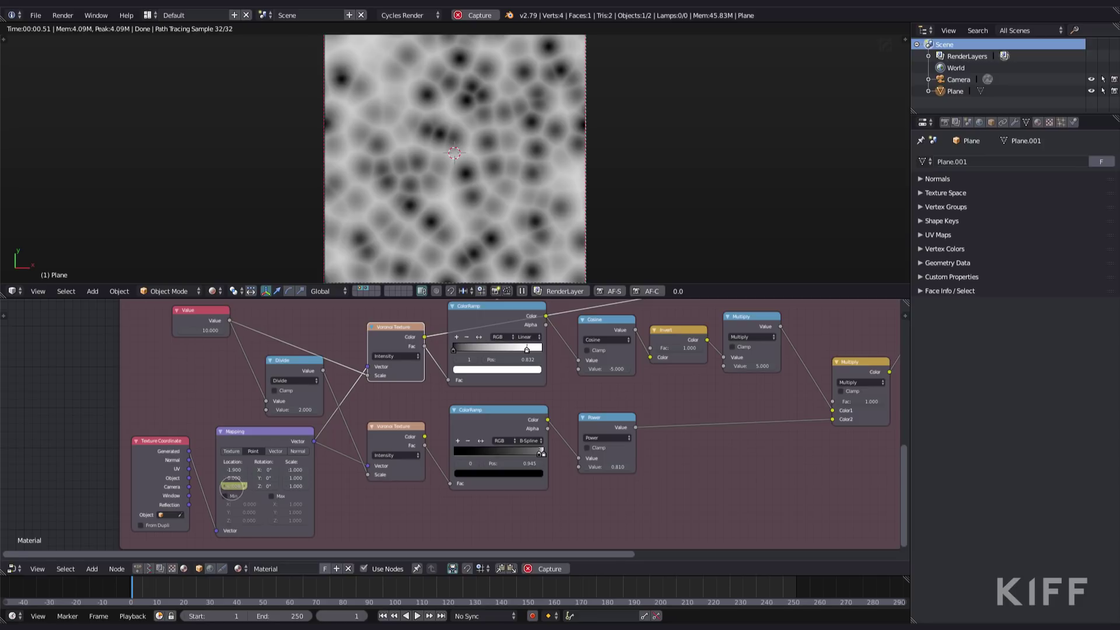
- Play the animated upper Large Caustics Voronoi texture, scrub back to frame 15, and play the lower Voronoi texture
key(alt+a)
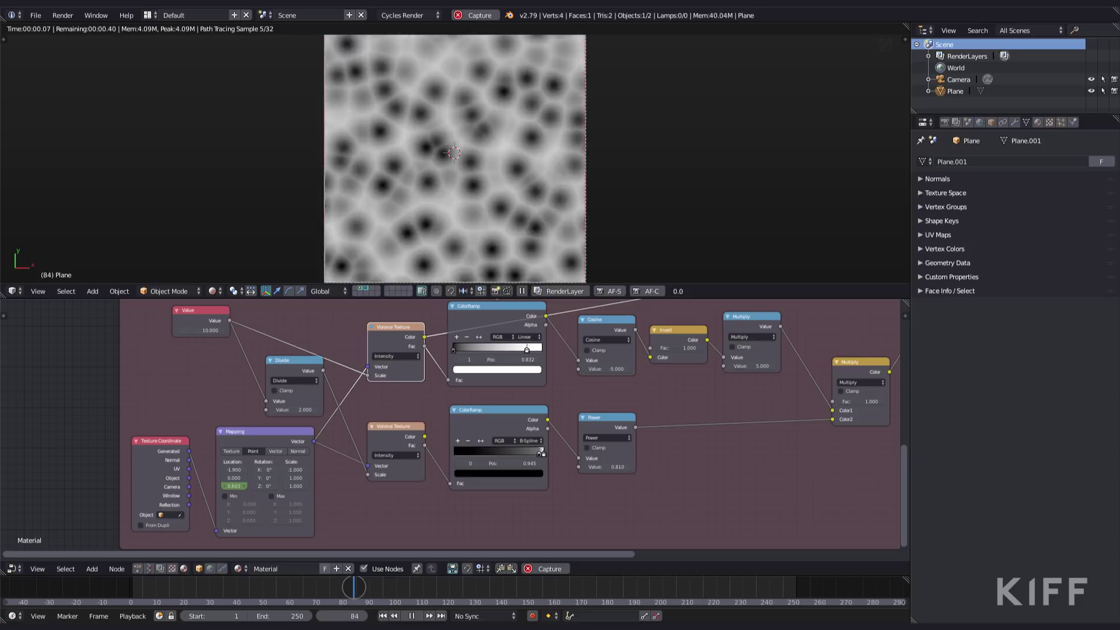
drag(354, 587, 169, 586)
ctrl+shift+click(397, 443)
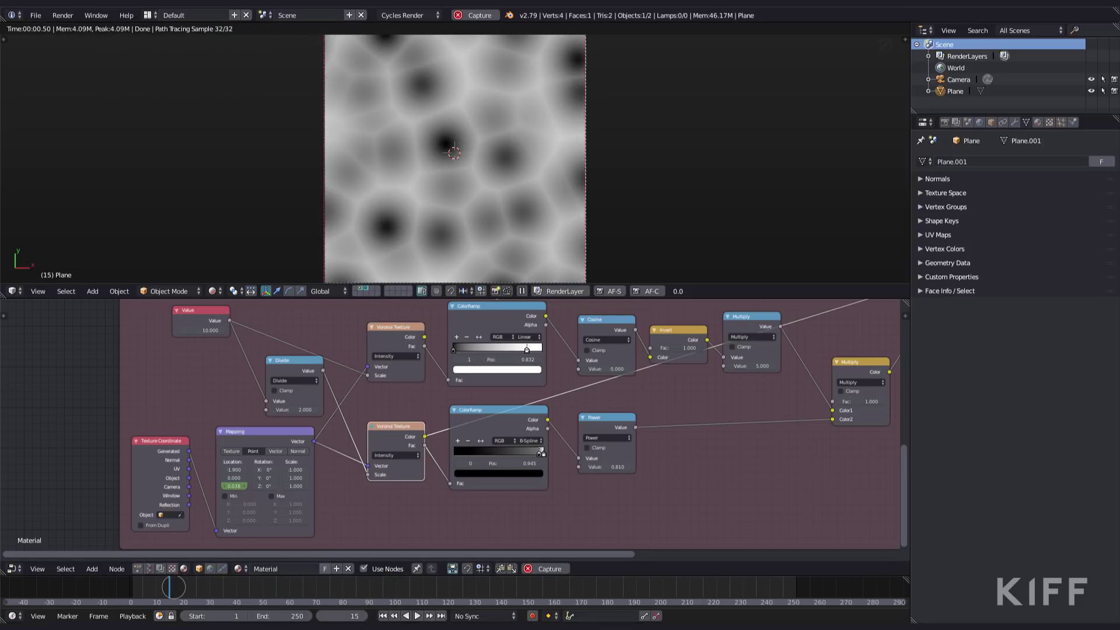
key(alt+a)
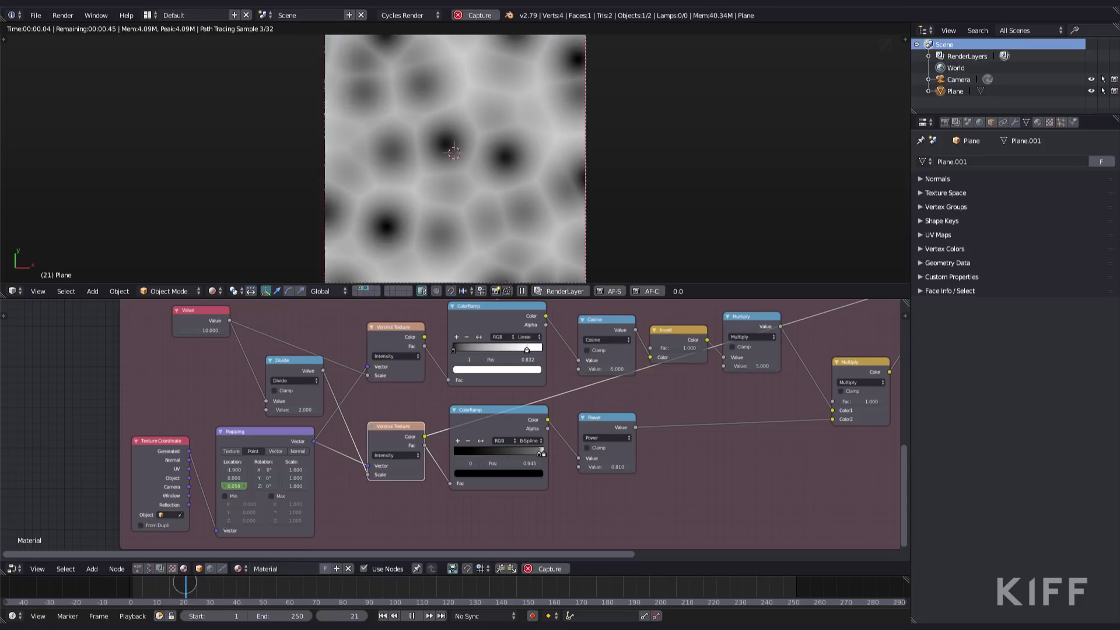
key(alt+a)
- Preview the upper Large Caustics branch node by node: Voronoi Texture, ColorRamp, Cosine, Invert and Multiply
ctrl+shift+click(403, 337)
ctrl+shift+click(495, 311)
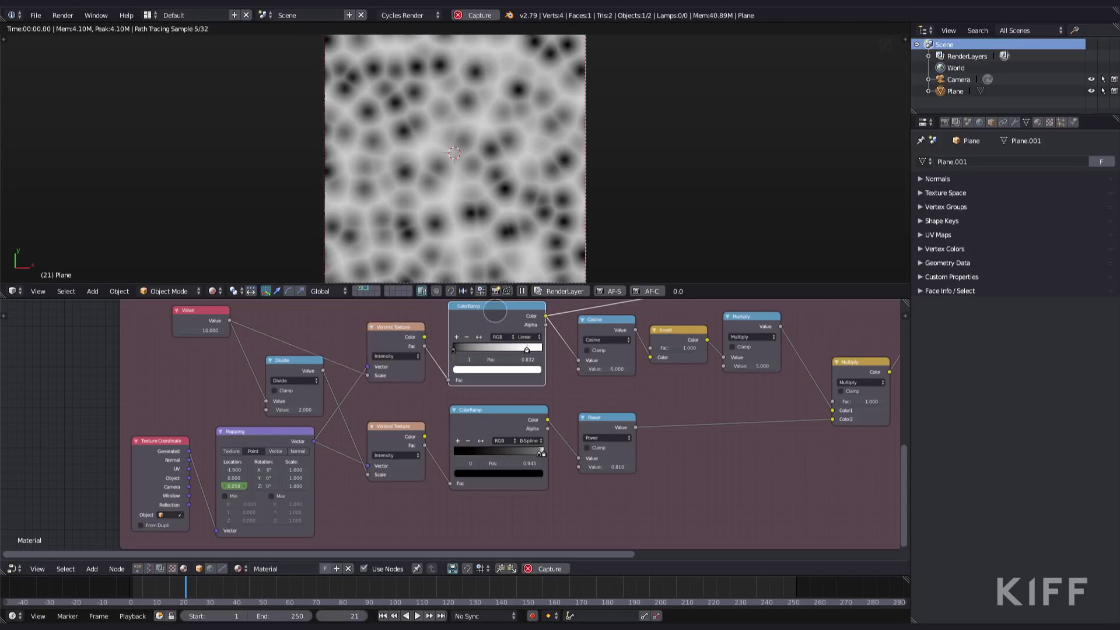
ctrl+shift+click(611, 321)
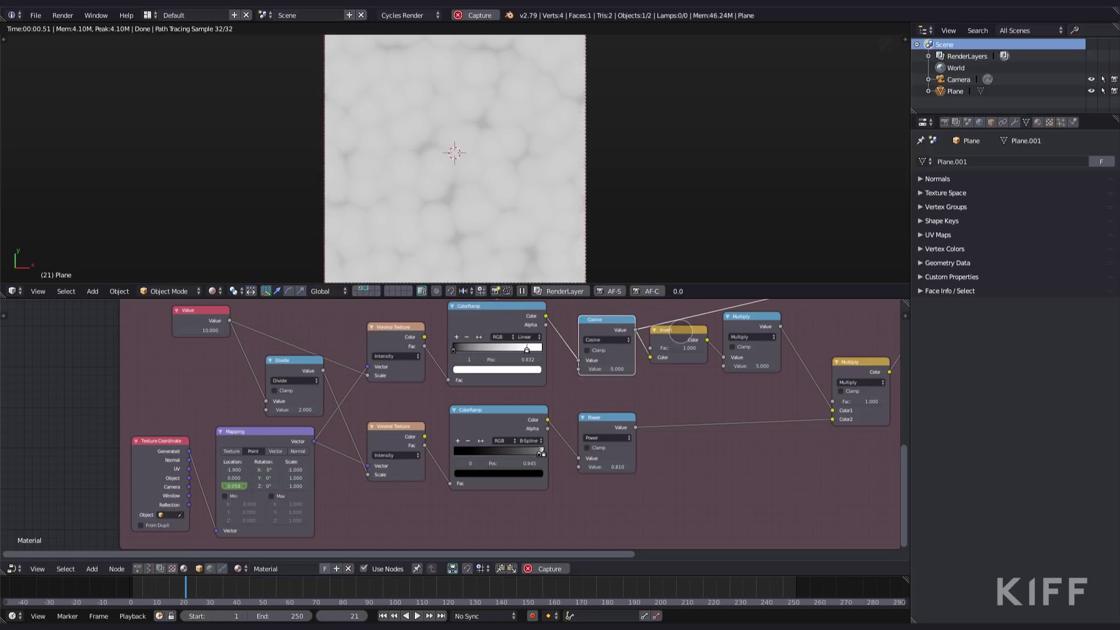
ctrl+shift+click(680, 332)
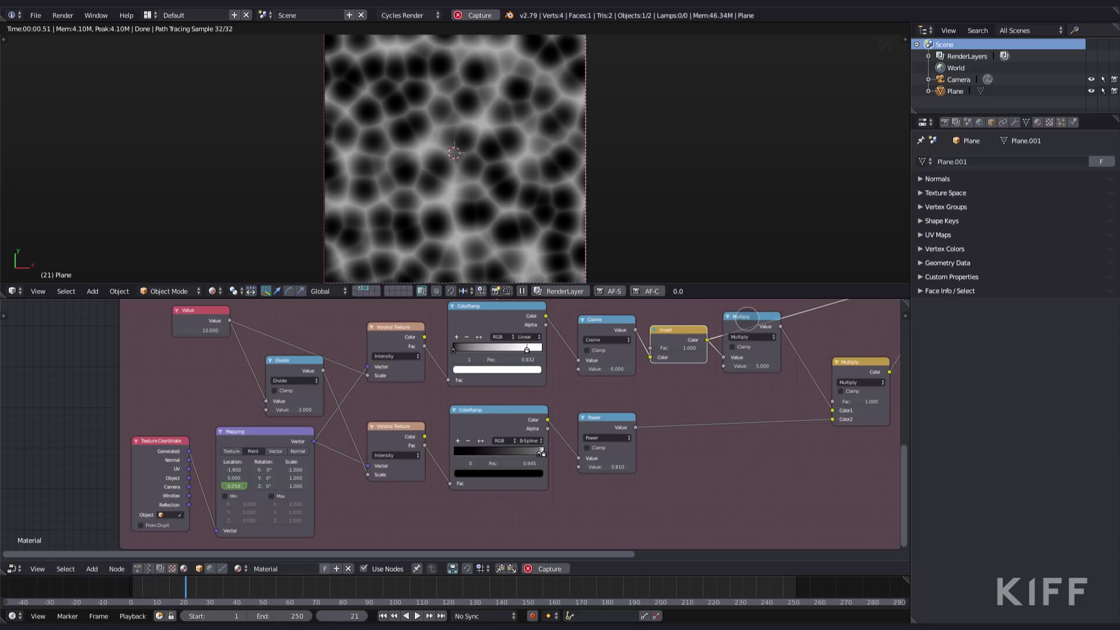
ctrl+shift+click(747, 318)
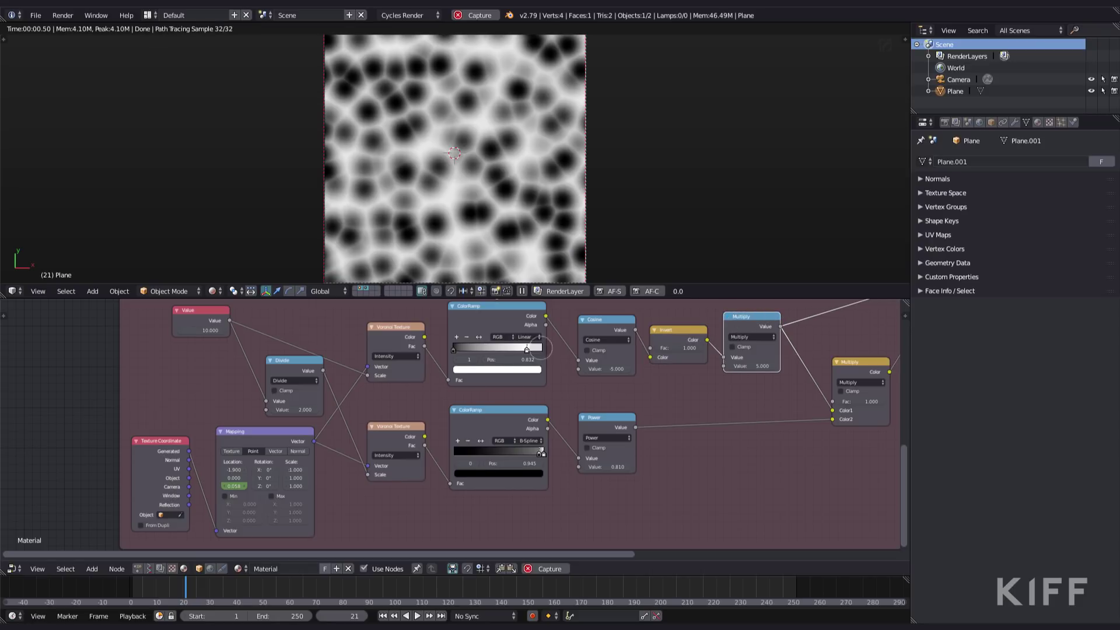
- Preview the lower Large Caustics Voronoi Texture and ColorRamp, and play the animation of the frame's final Multiply node
ctrl+shift+click(395, 435)
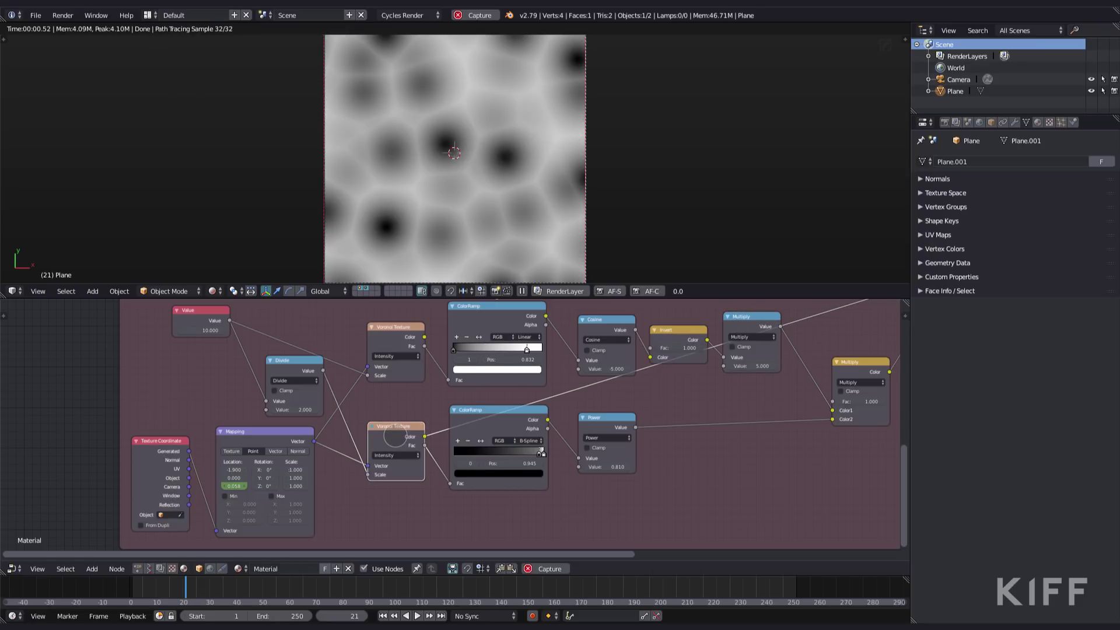
ctrl+shift+click(492, 417)
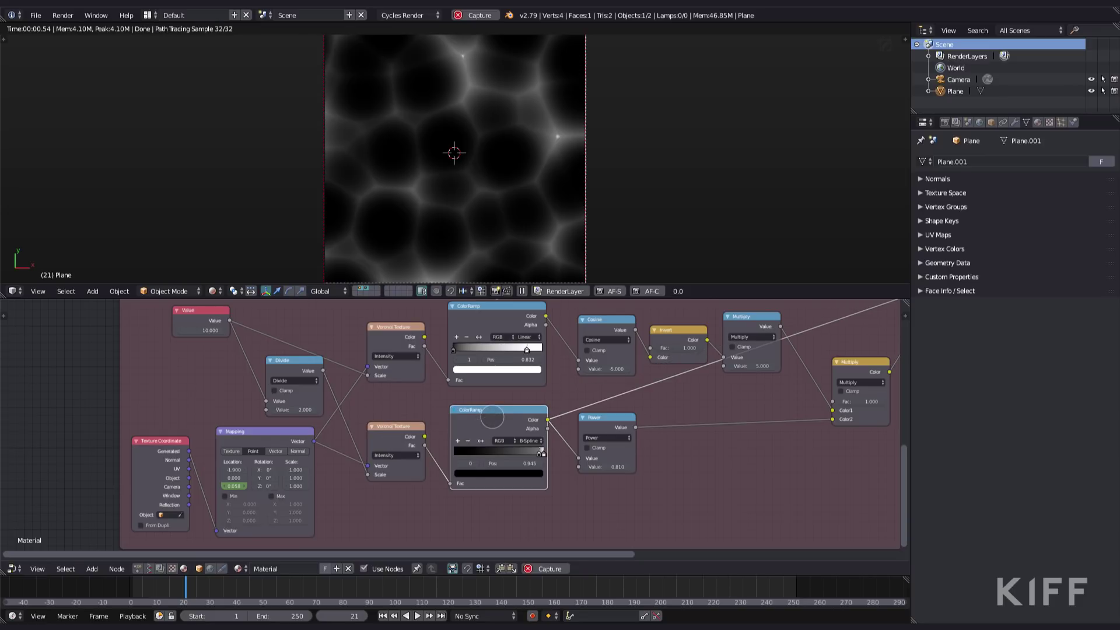
ctrl+shift+click(853, 364)
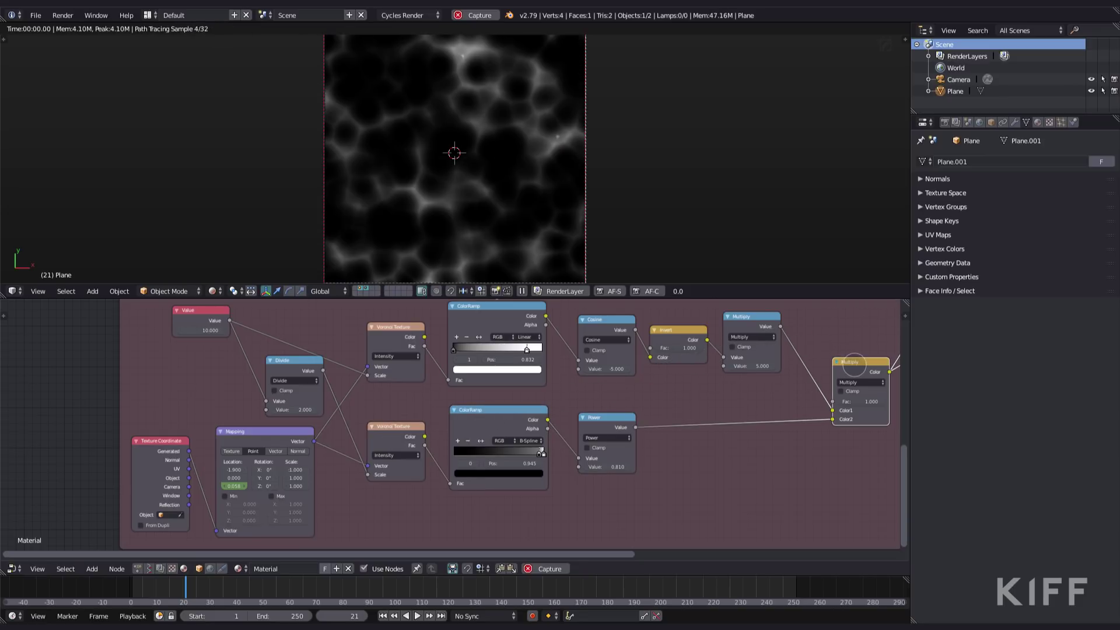
key(alt+a)
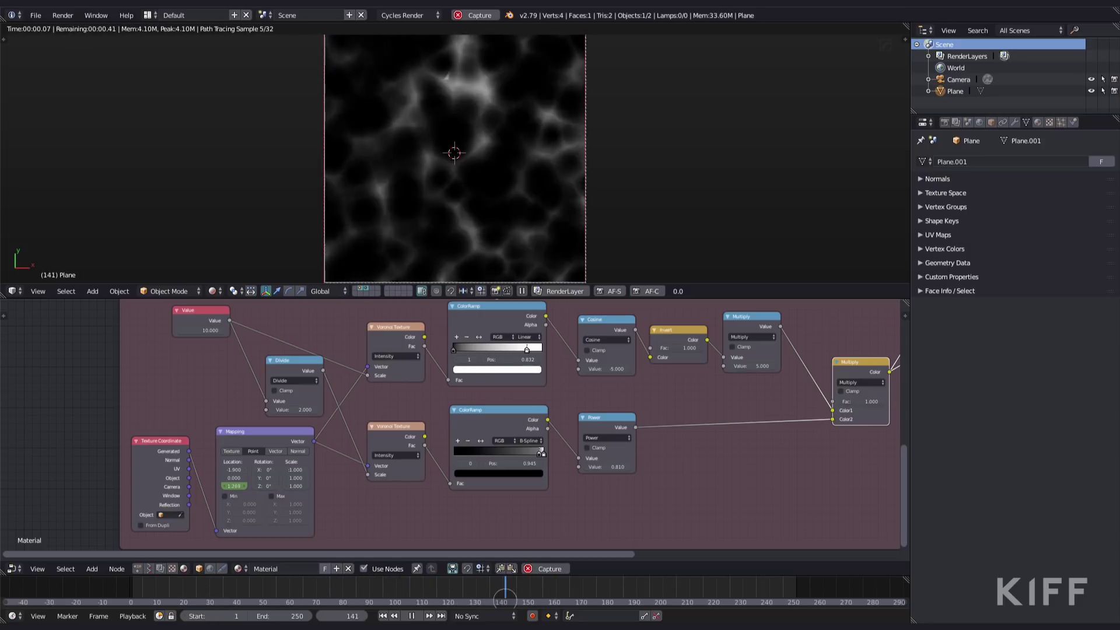
key(Escape)
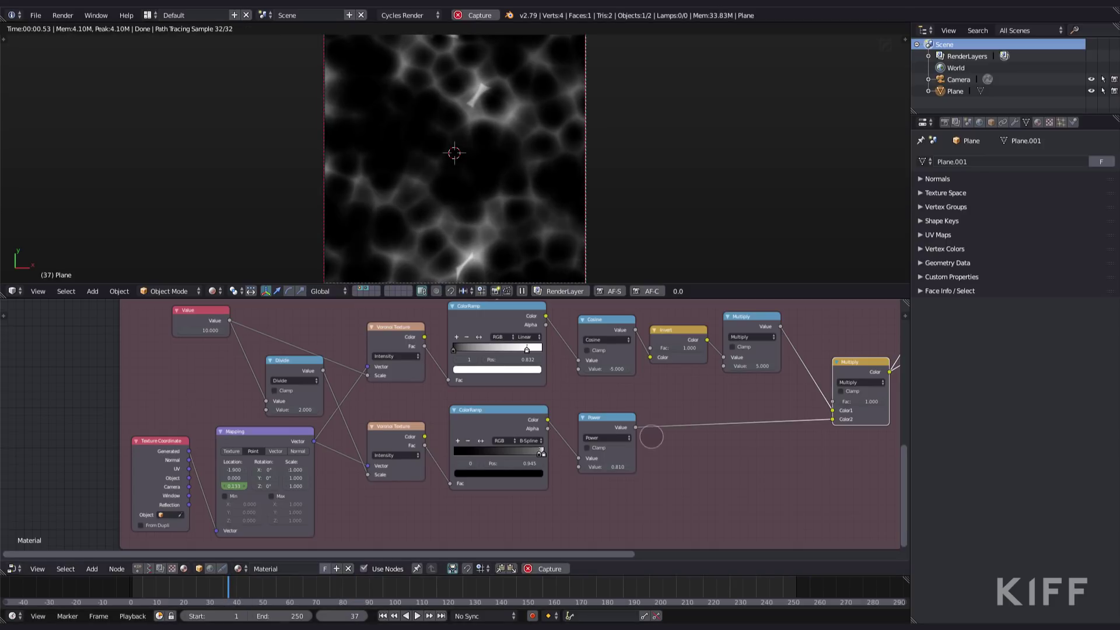
- Preview the upper and lower Voronoi Texture nodes of the Small Caustics frame
middle_drag(732, 390, 718, 574)
middle_drag(535, 341, 516, 466)
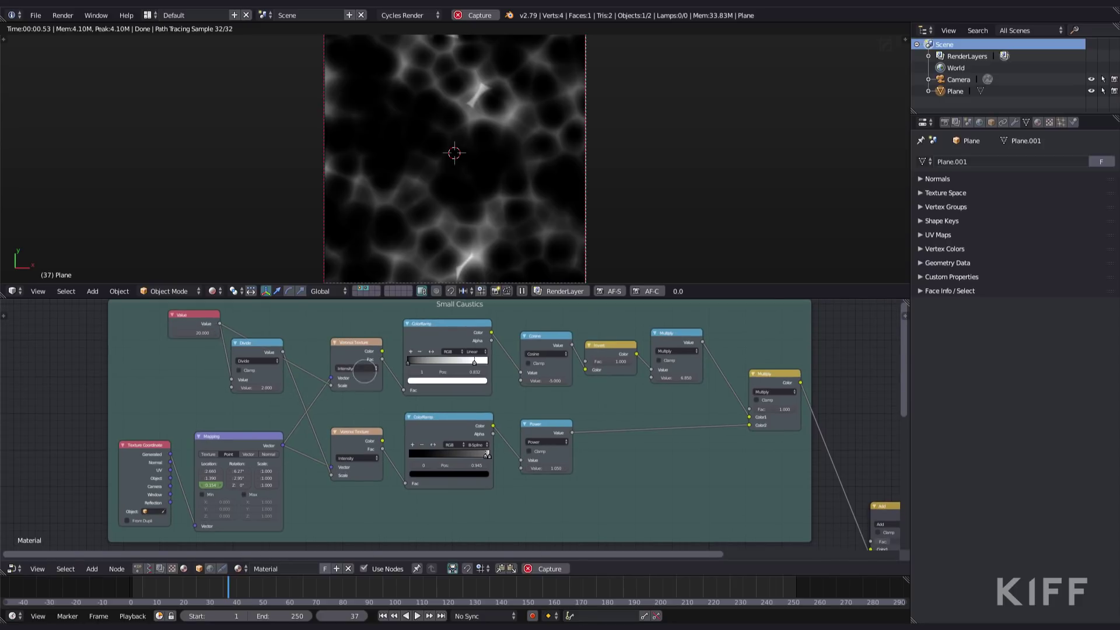
ctrl+shift+click(357, 349)
ctrl+shift+click(354, 442)
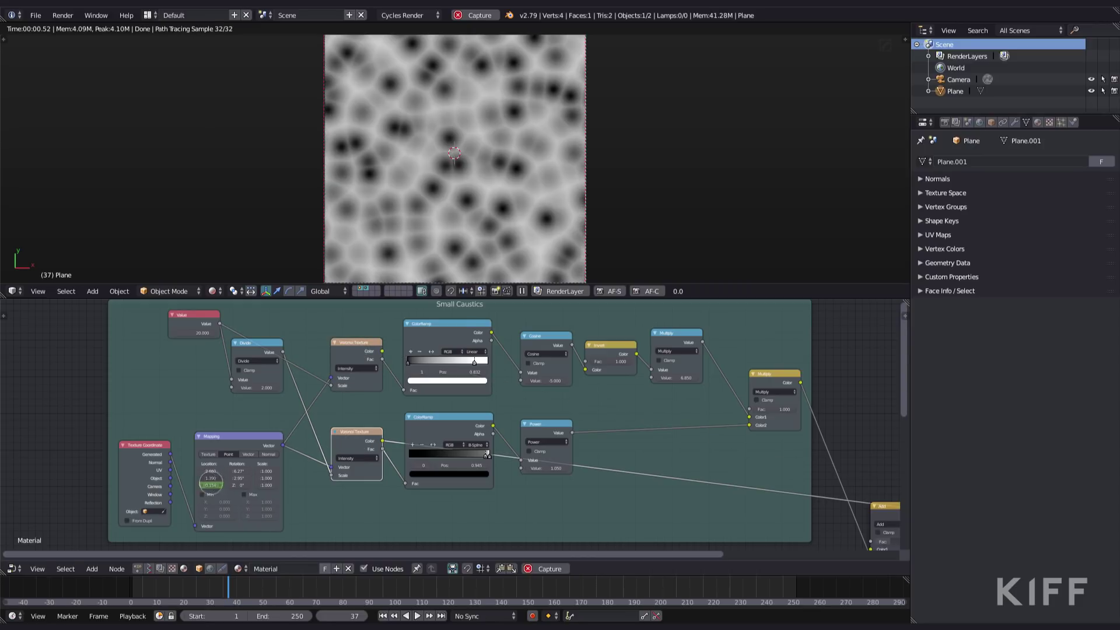
- Preview the upper Small Caustics branch node by node: Voronoi Texture, ColorRamp, Cosine, Invert and Multiply
ctrl+shift+click(350, 351)
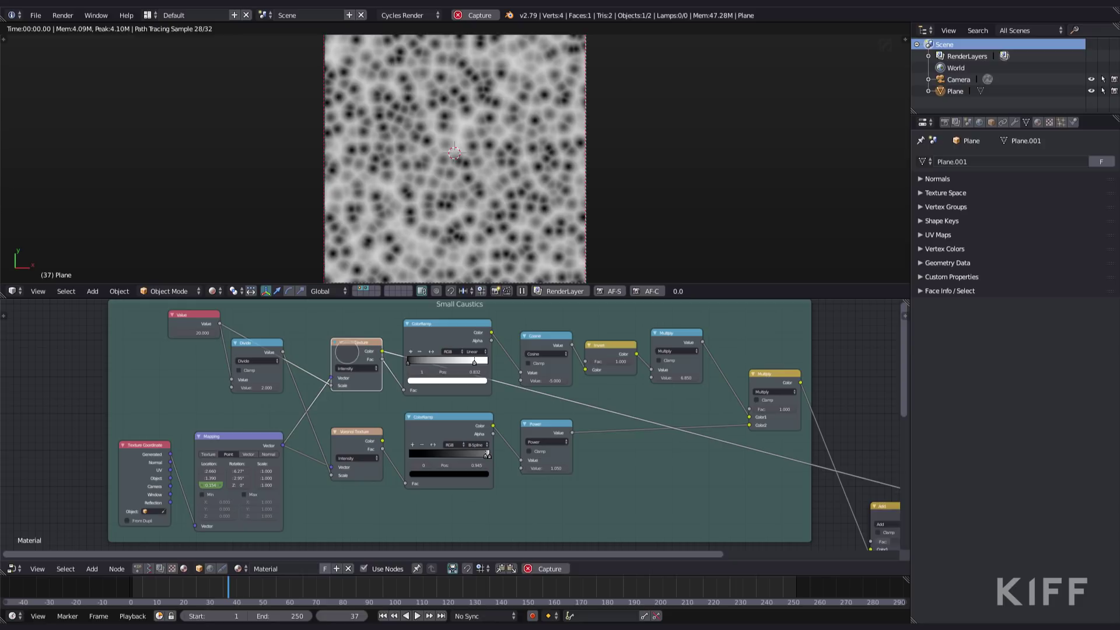
ctrl+shift+click(434, 343)
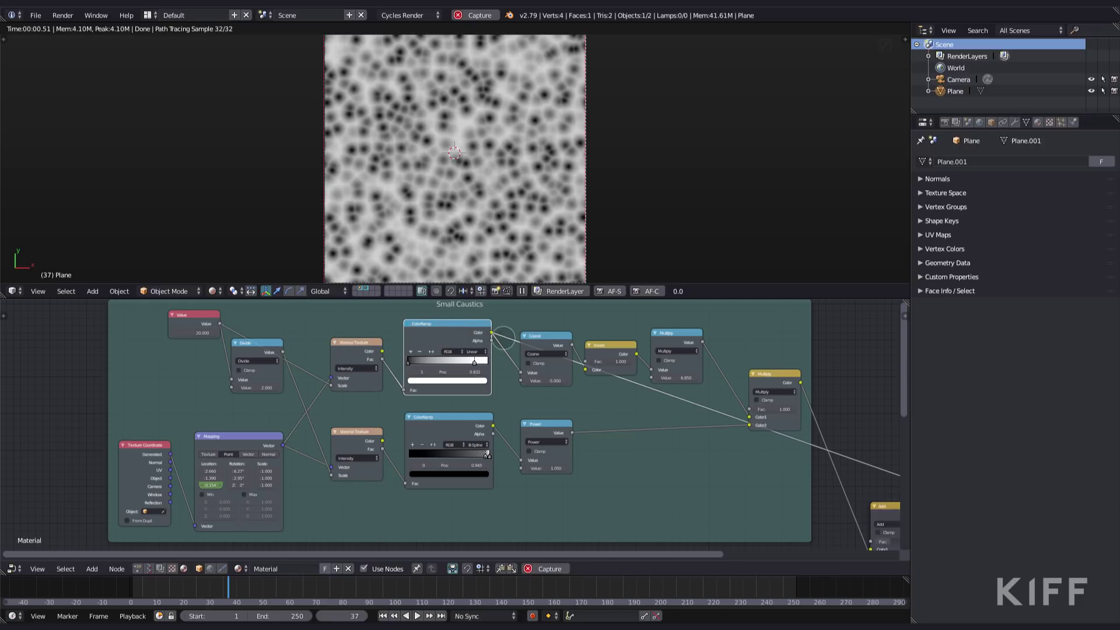
ctrl+shift+click(548, 338)
ctrl+shift+click(606, 345)
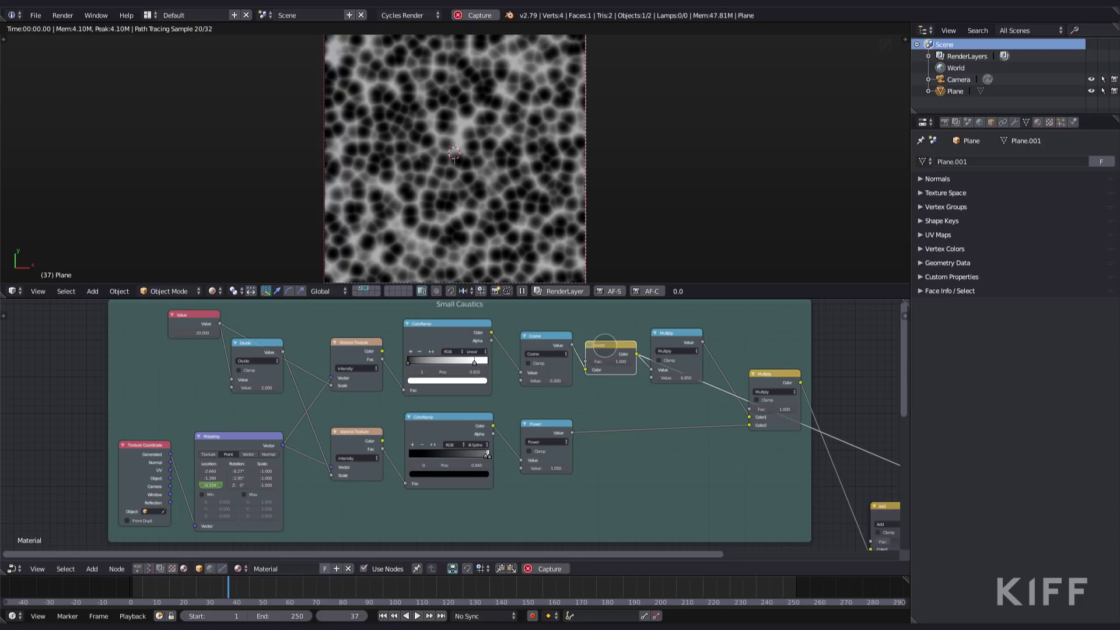
ctrl+shift+click(667, 337)
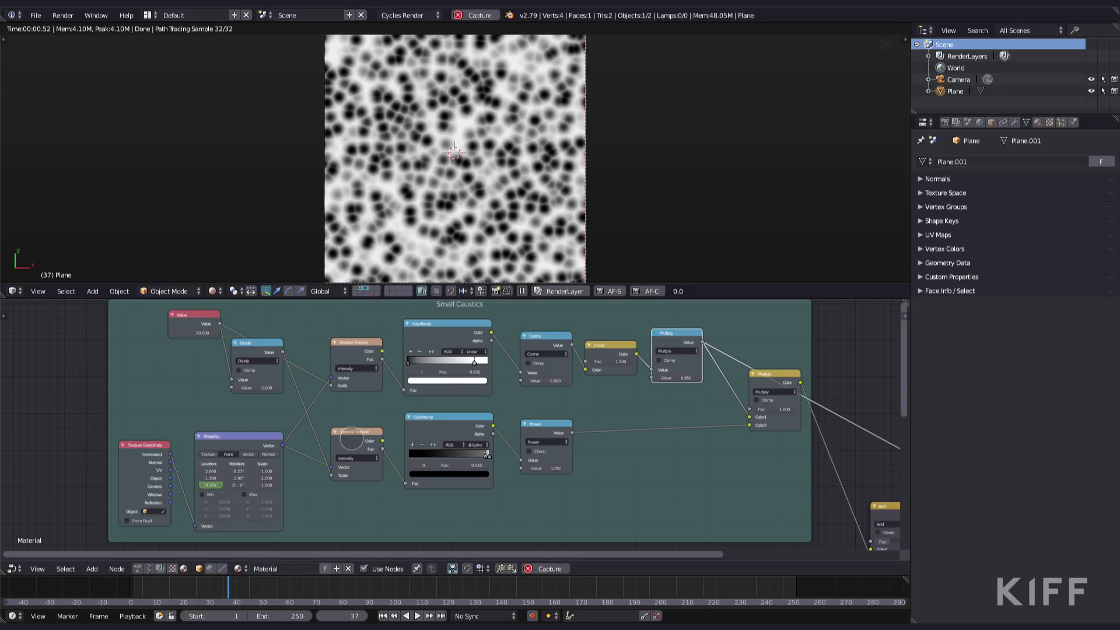
- Preview the lower Small Caustics branch through to the final Multiply node, play its animation, and scrub back to frame 29
ctrl+shift+click(351, 437)
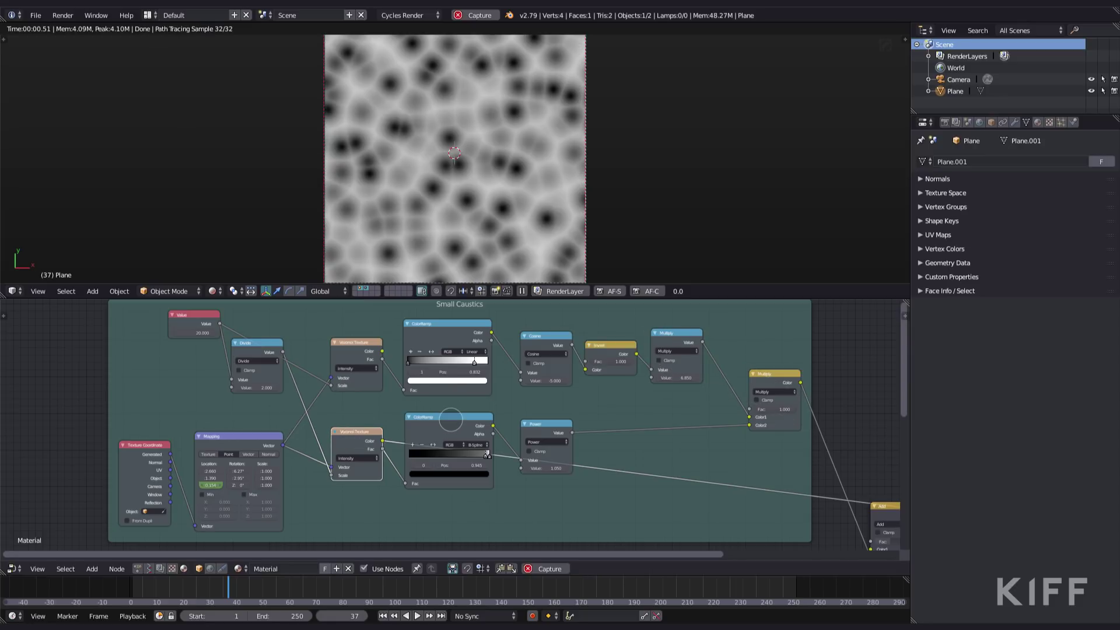
ctrl+shift+click(451, 419)
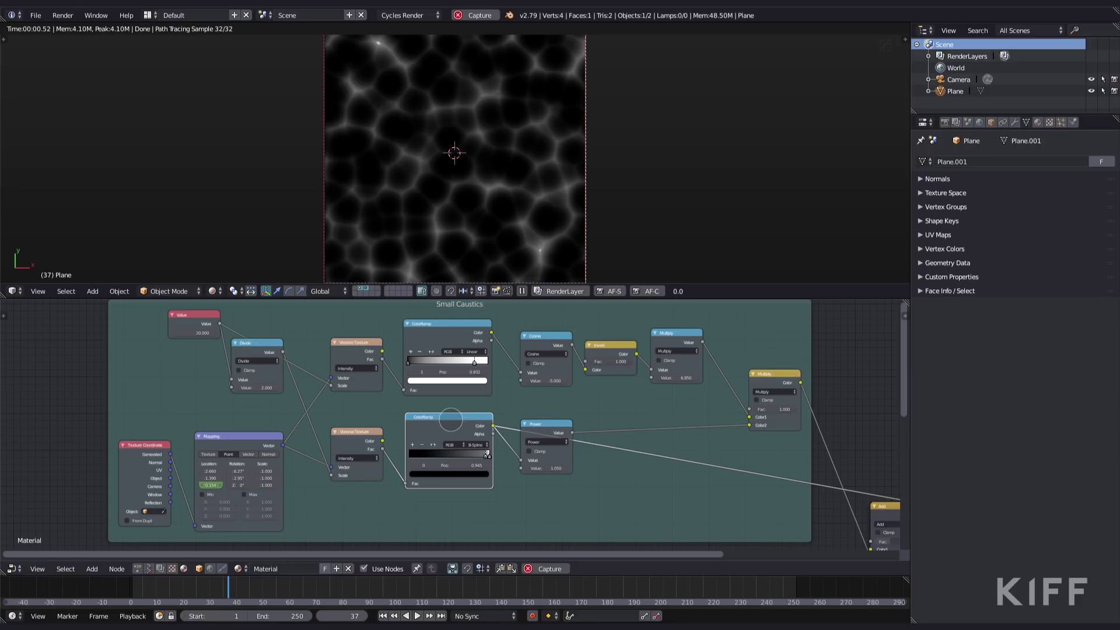
ctrl+shift+click(548, 427)
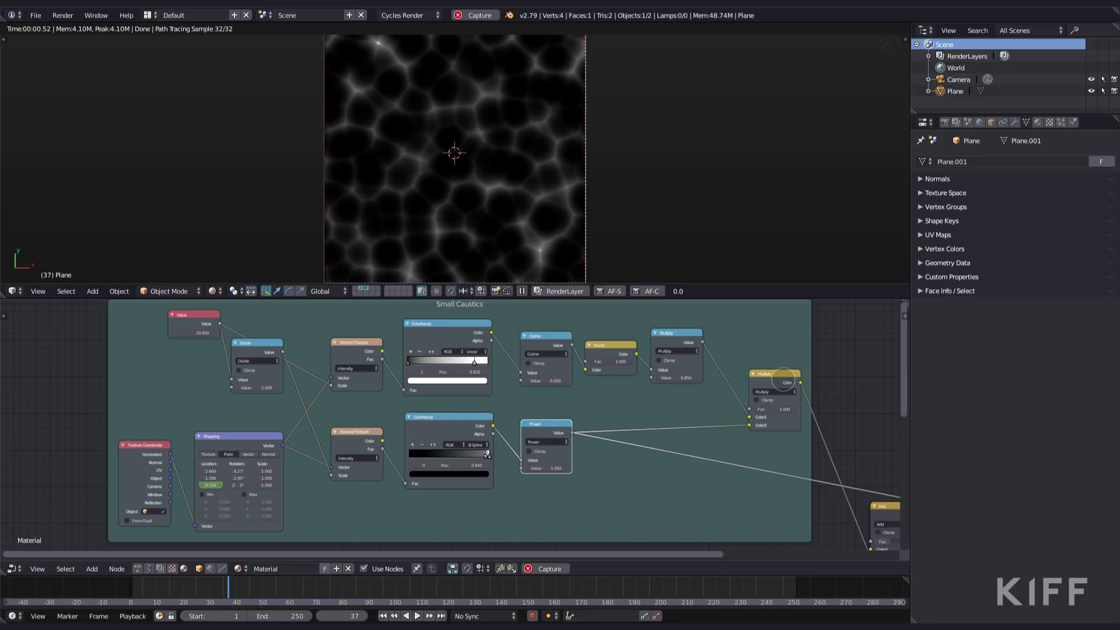
ctrl+shift+click(783, 382)
key(alt+a)
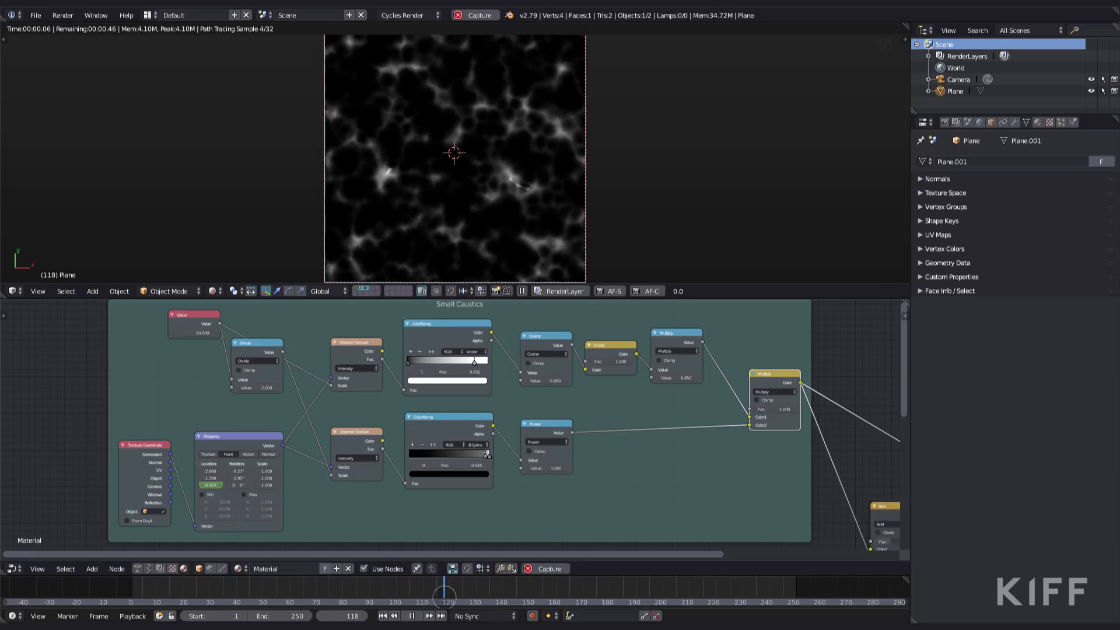
drag(444, 596, 207, 588)
key(alt+a)
- Preview the Add node that combines the small and large caustics, play its animation, and stop at frame 169
middle_drag(770, 488, 452, 373)
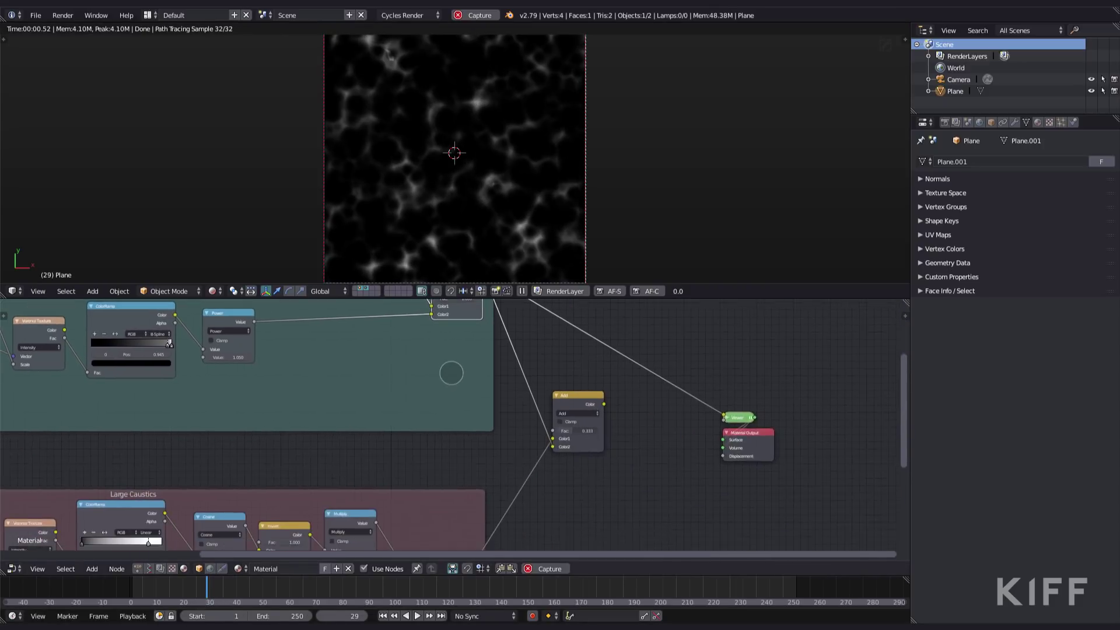
ctrl+shift+click(584, 397)
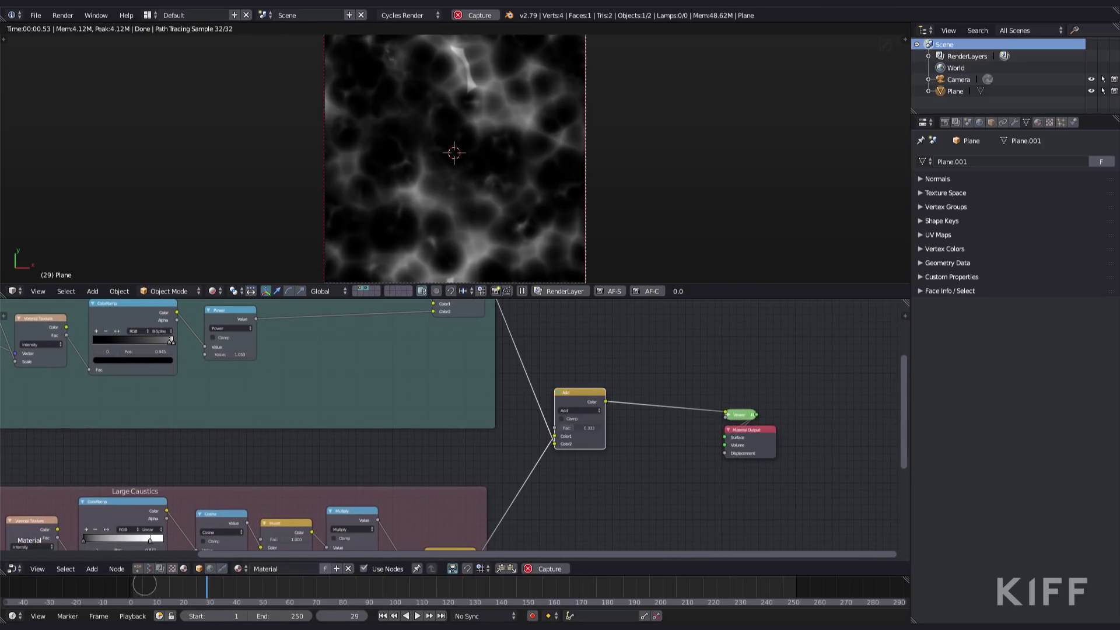
key(alt+a)
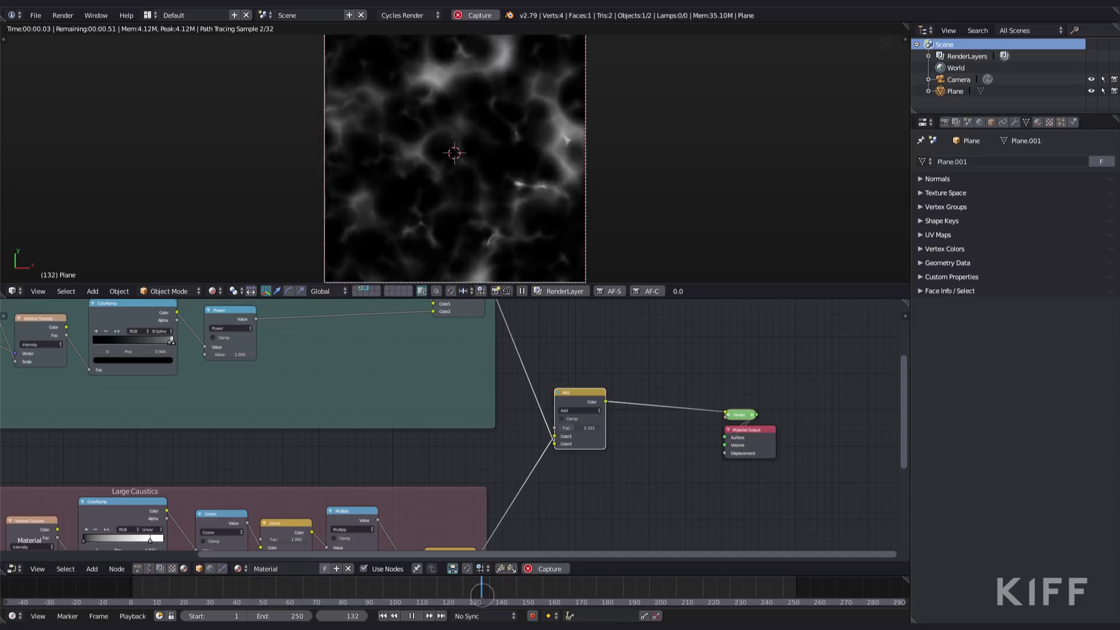
drag(642, 586, 581, 589)
key(alt+a)
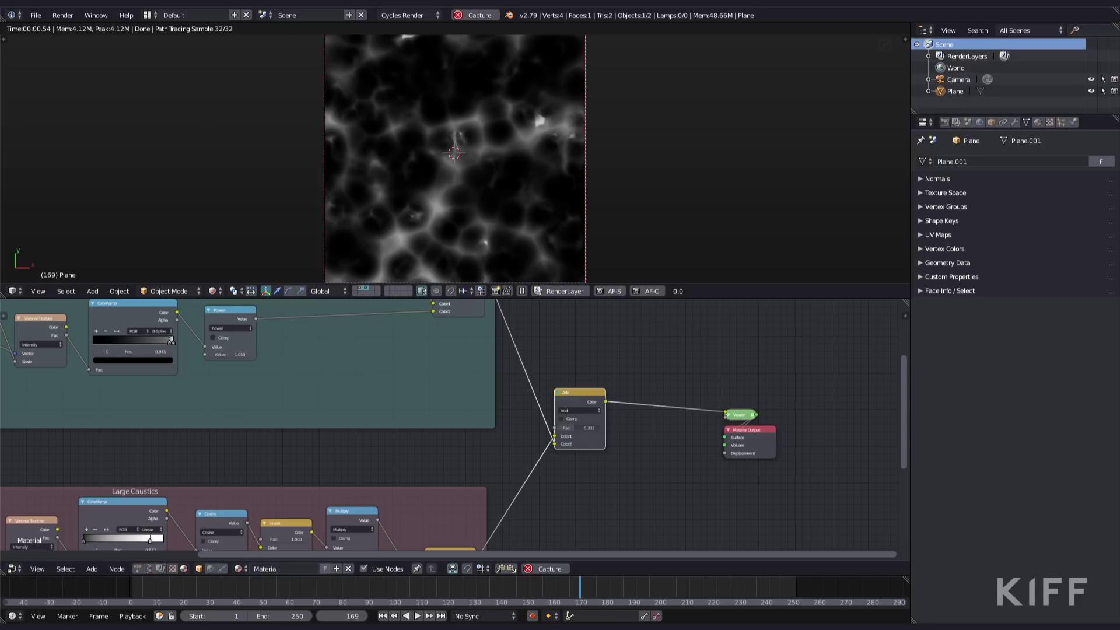
- Expand the 3D viewport over the node editor, play the combined caustics animation, and show the Output render settings
drag(4, 294, 8, 352)
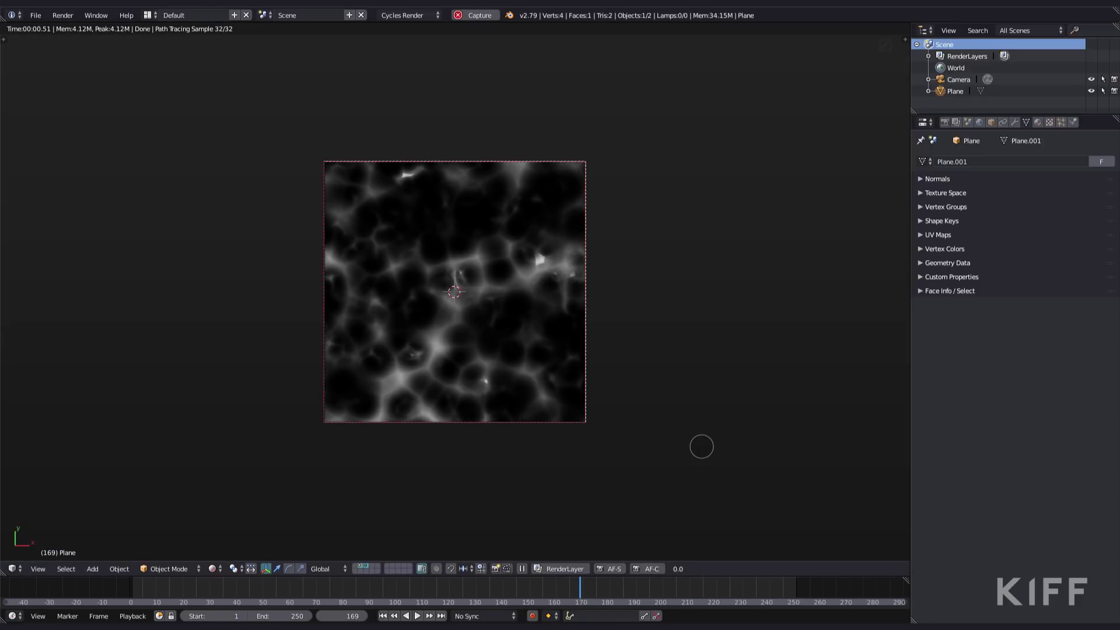
key(alt+a)
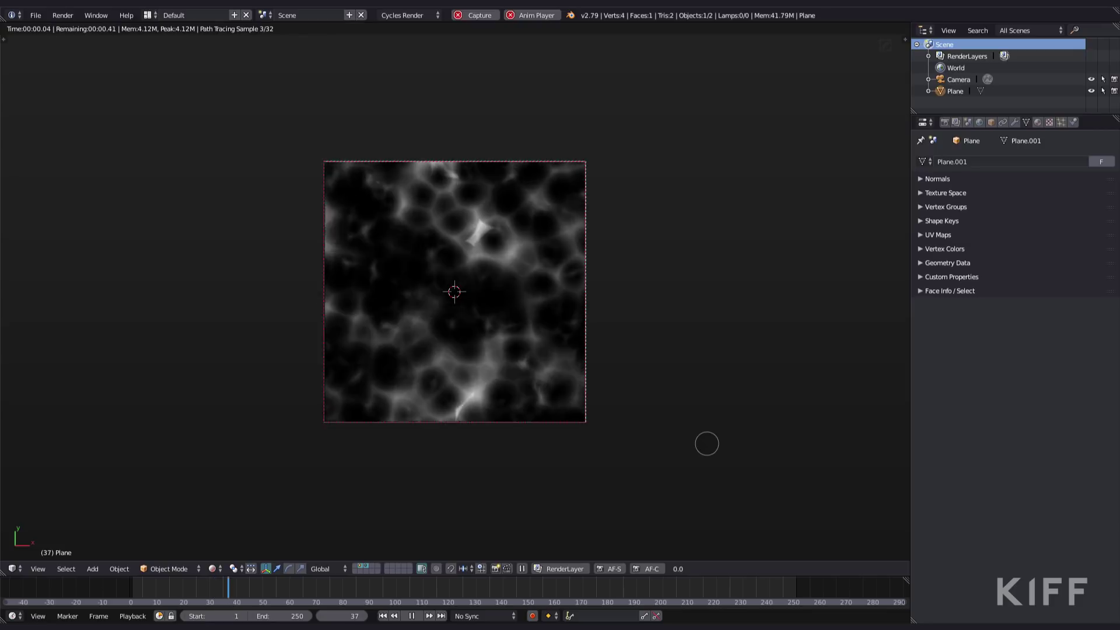
click(945, 122)
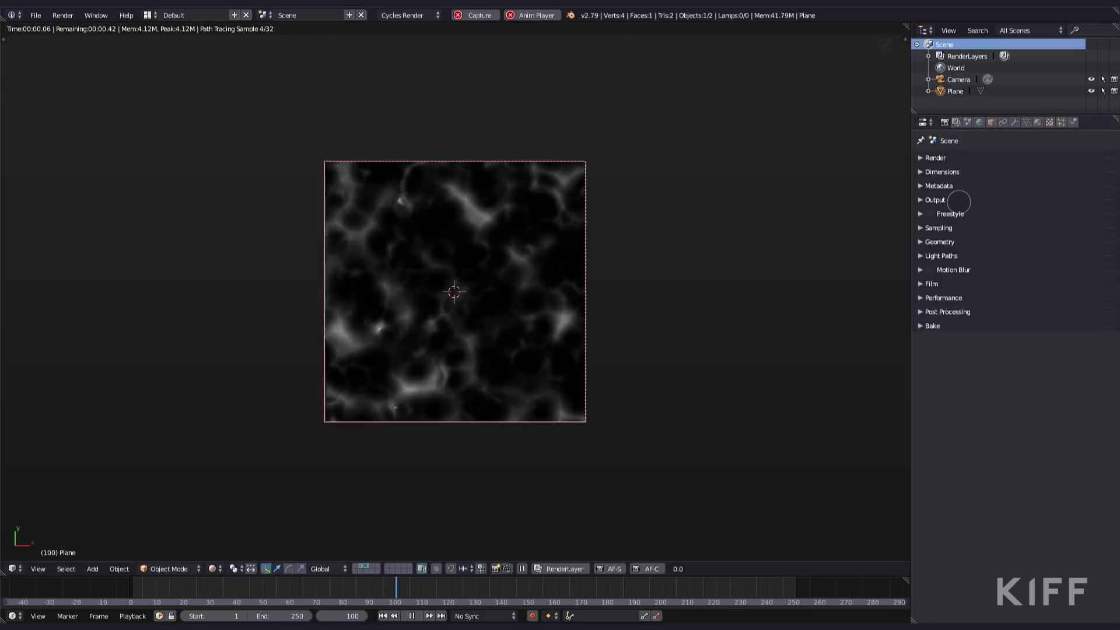
click(958, 202)
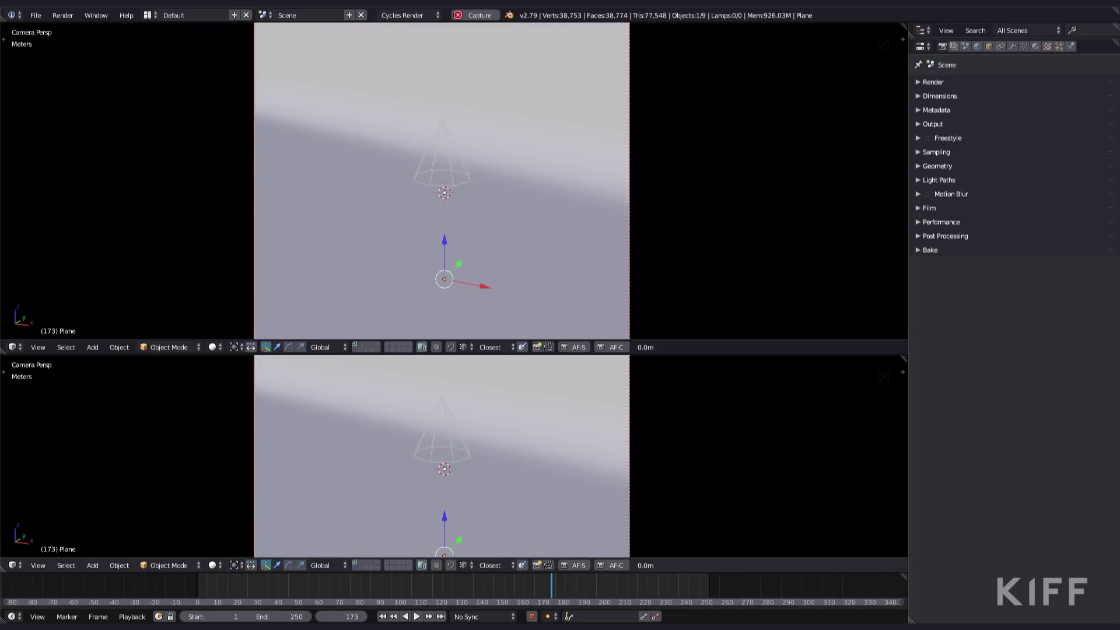
- Open the Stage material's node tree and preview its Image Texture, ColorRamp, Bump and Principled BSDF nodes in rendered shading
click(11, 565)
click(41, 423)
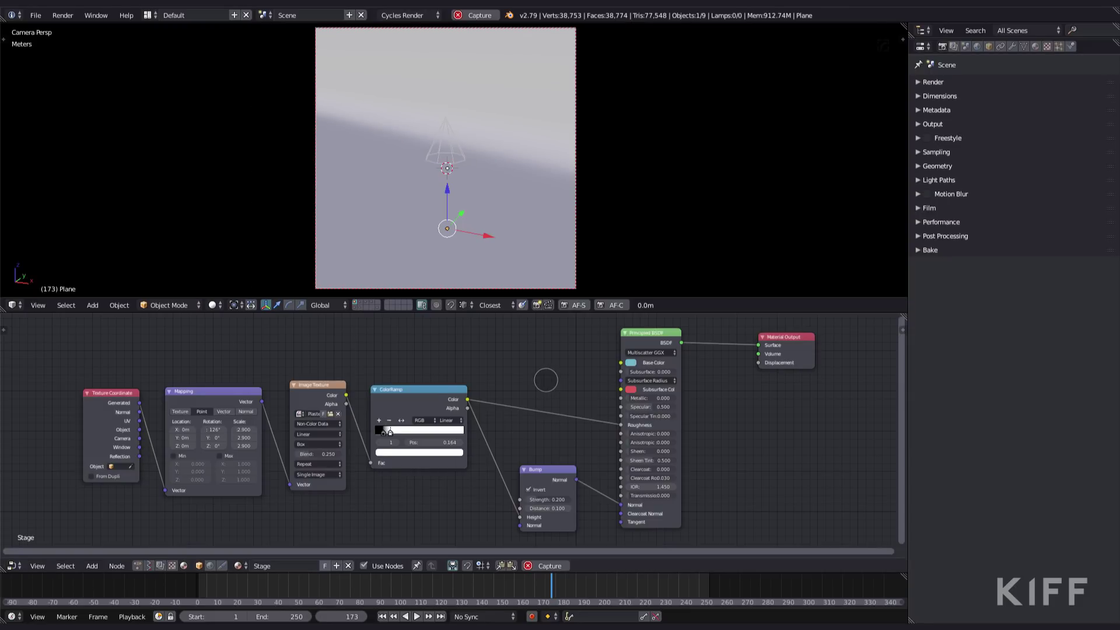
middle_drag(546, 380, 542, 380)
ctrl+shift+click(308, 389)
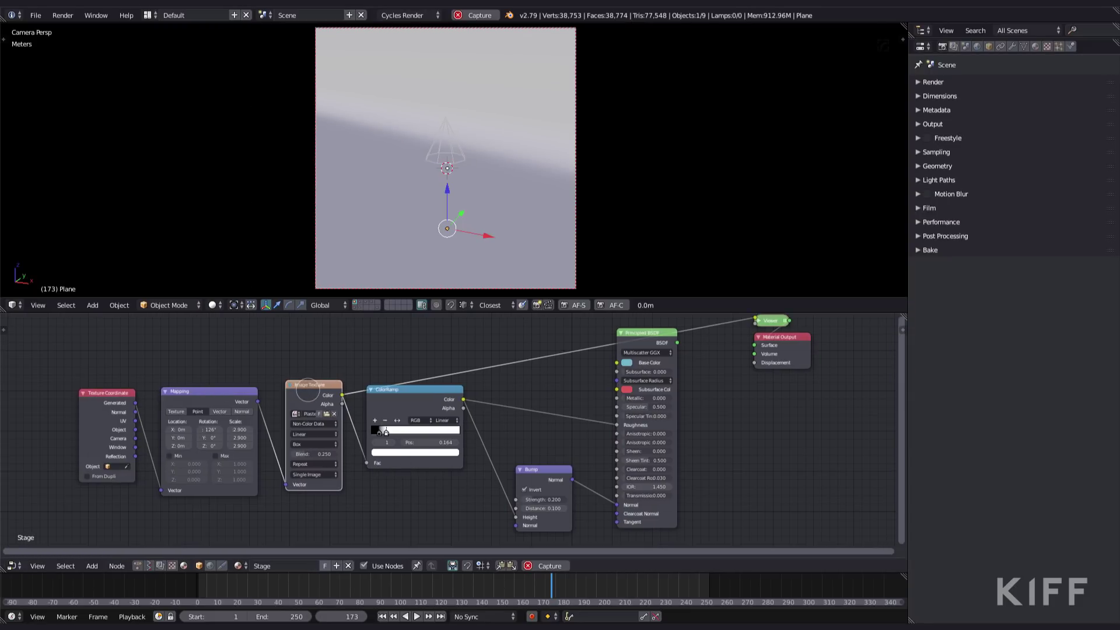
key(shift+z)
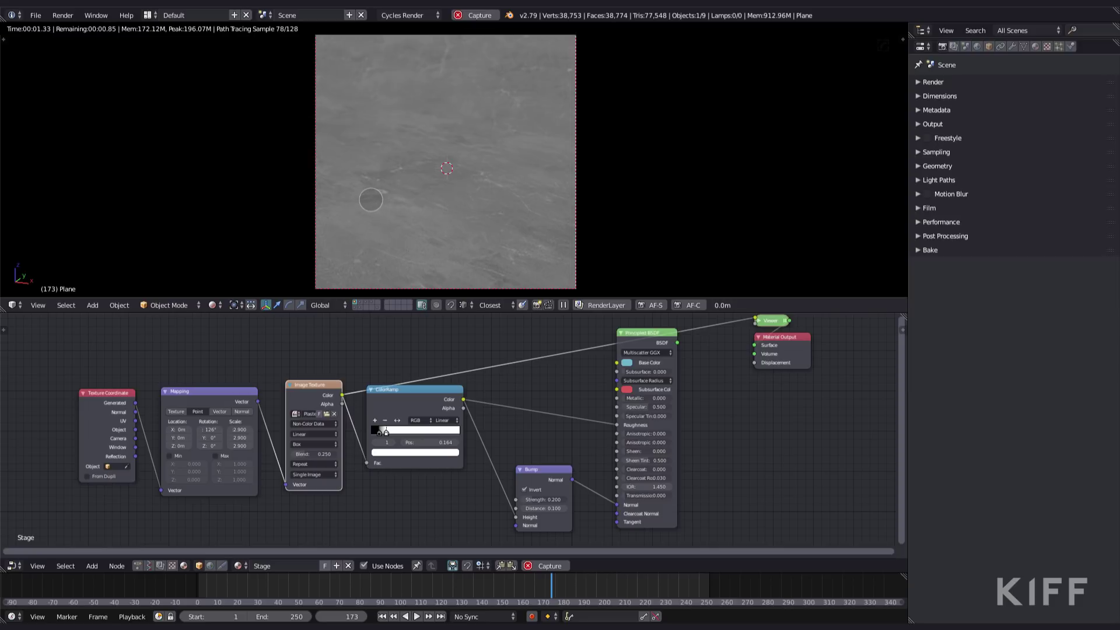
ctrl+shift+click(428, 403)
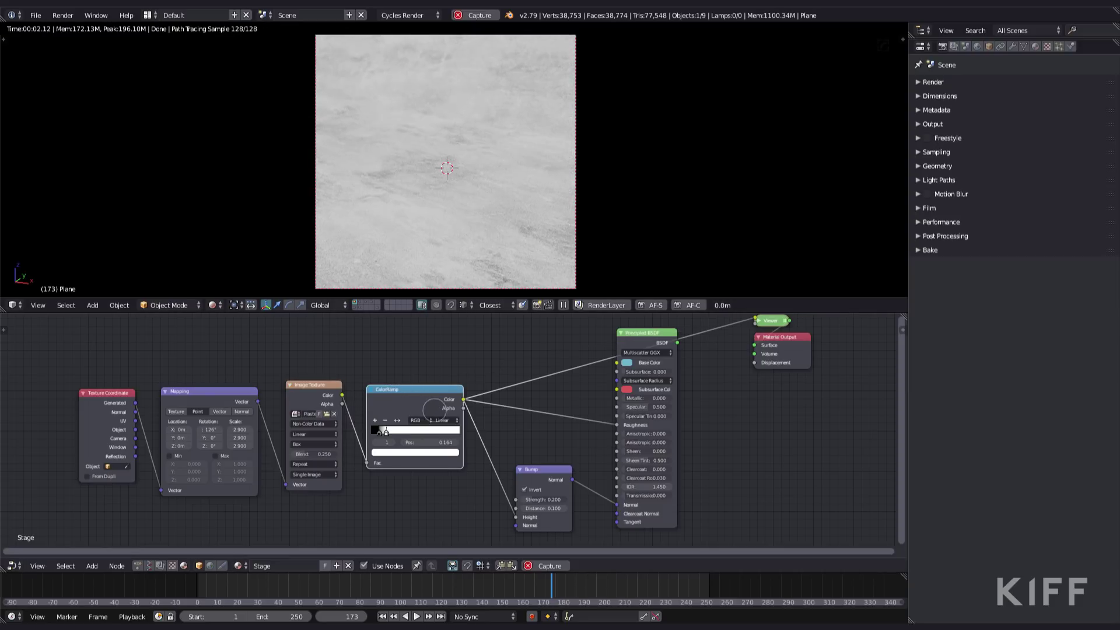
ctrl+shift+click(544, 471)
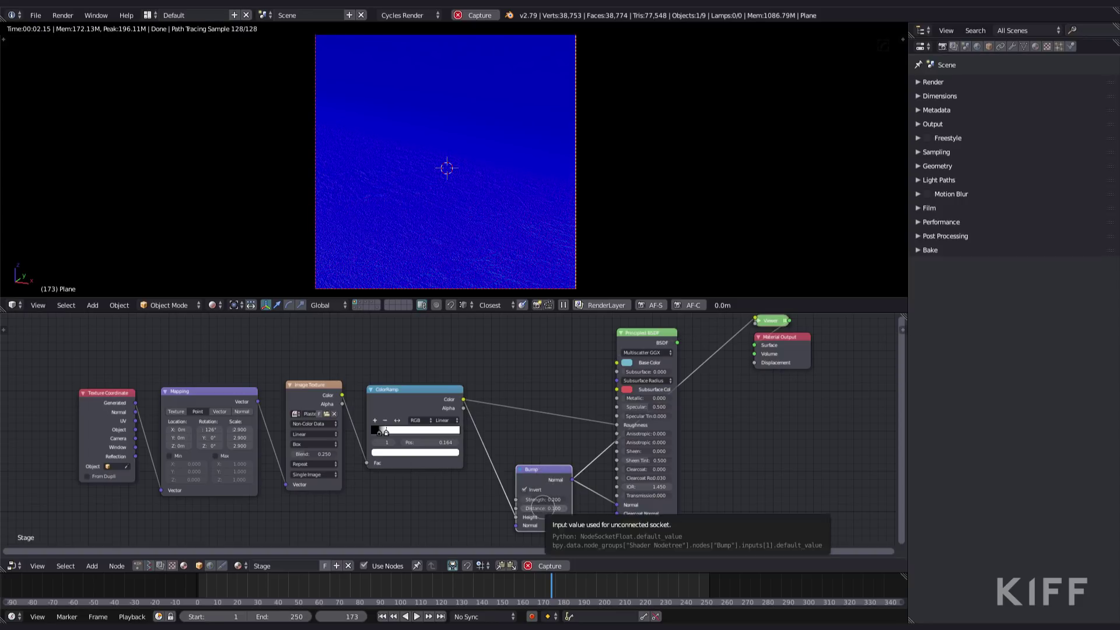
ctrl+shift+click(641, 338)
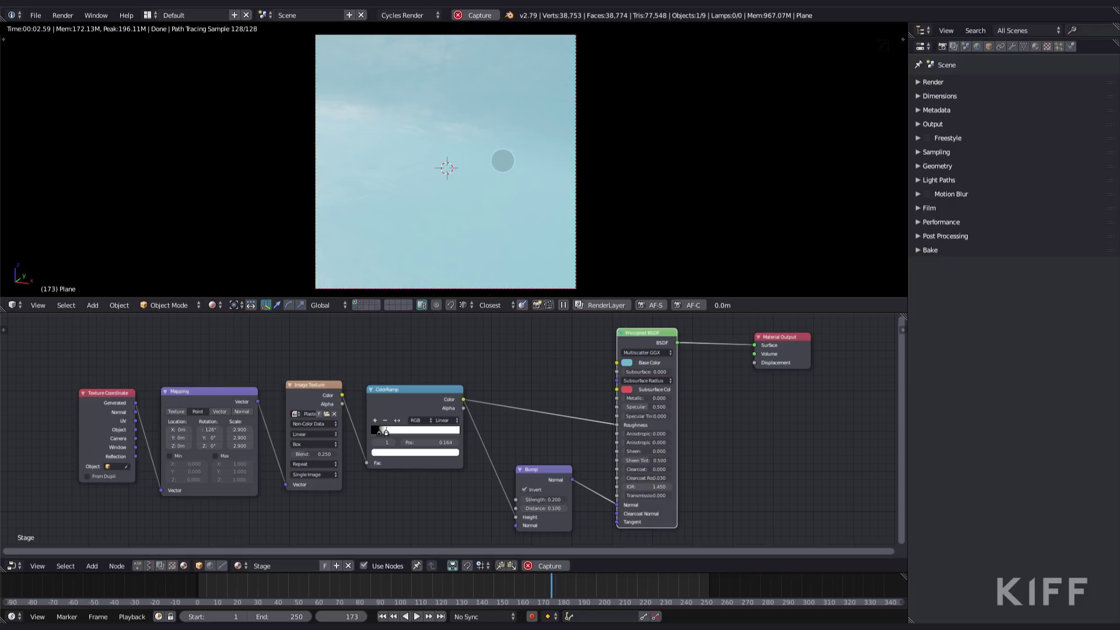
- Show the World settings with the Preview and Surface sections expanded
click(977, 46)
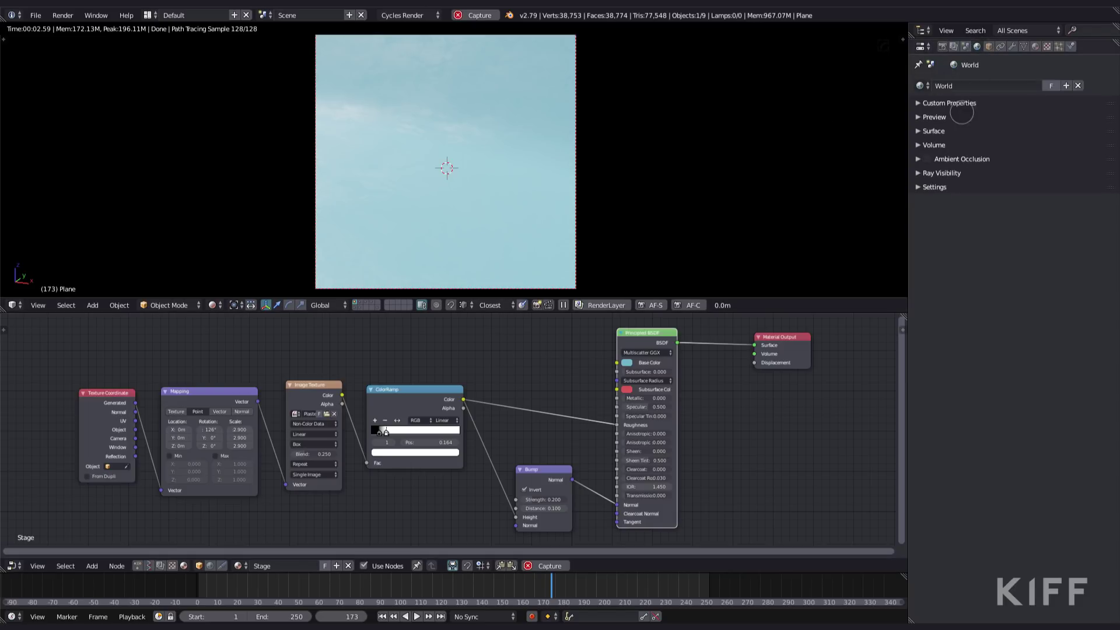
click(937, 119)
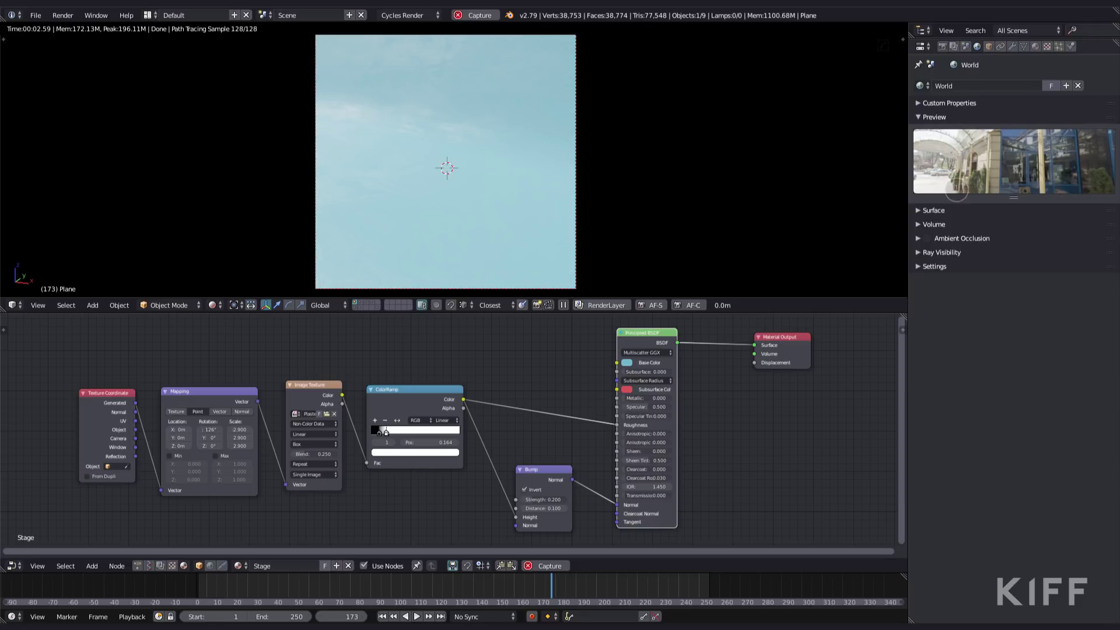
click(934, 210)
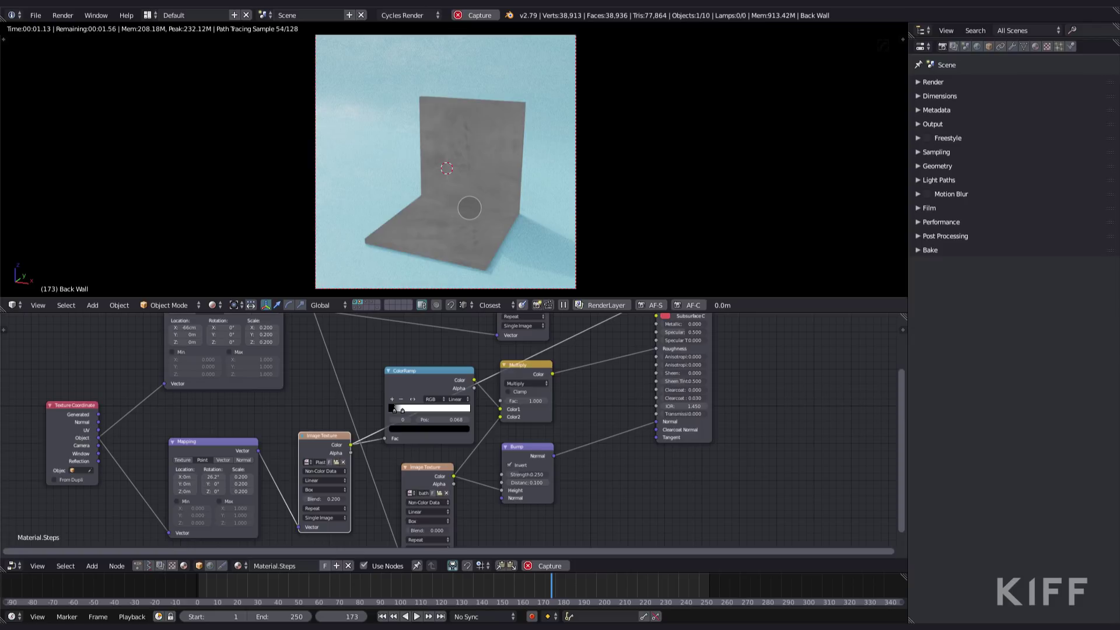
- Examine the tile color Image Texture and its connections to the Principled BSDF in the Material.Steps node tree
scroll(470, 207, up, 3)
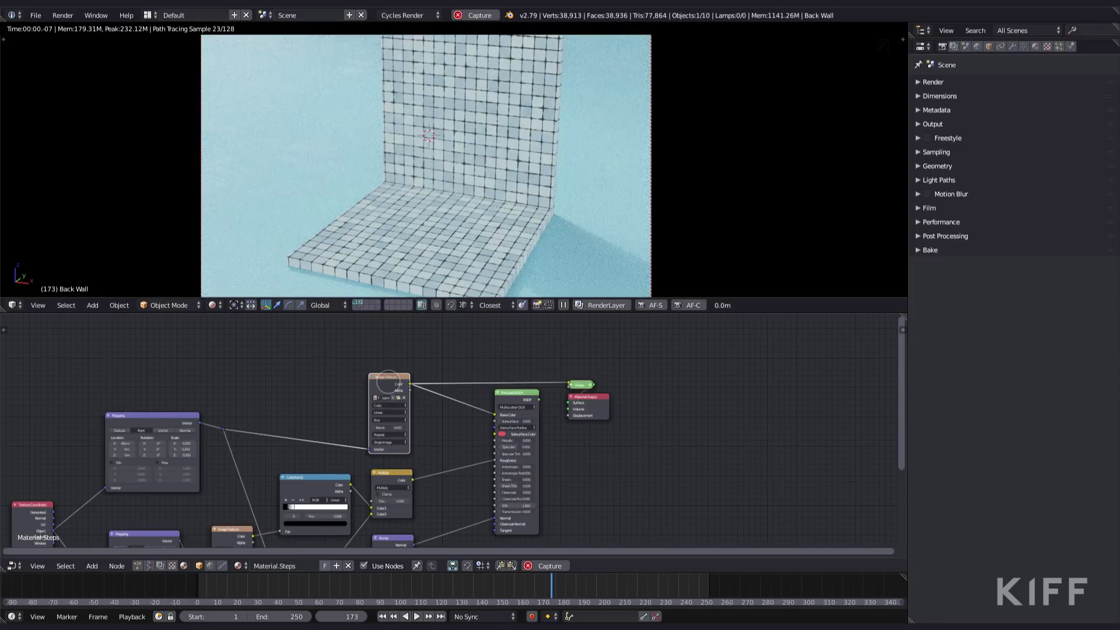
scroll(379, 381, up, 3)
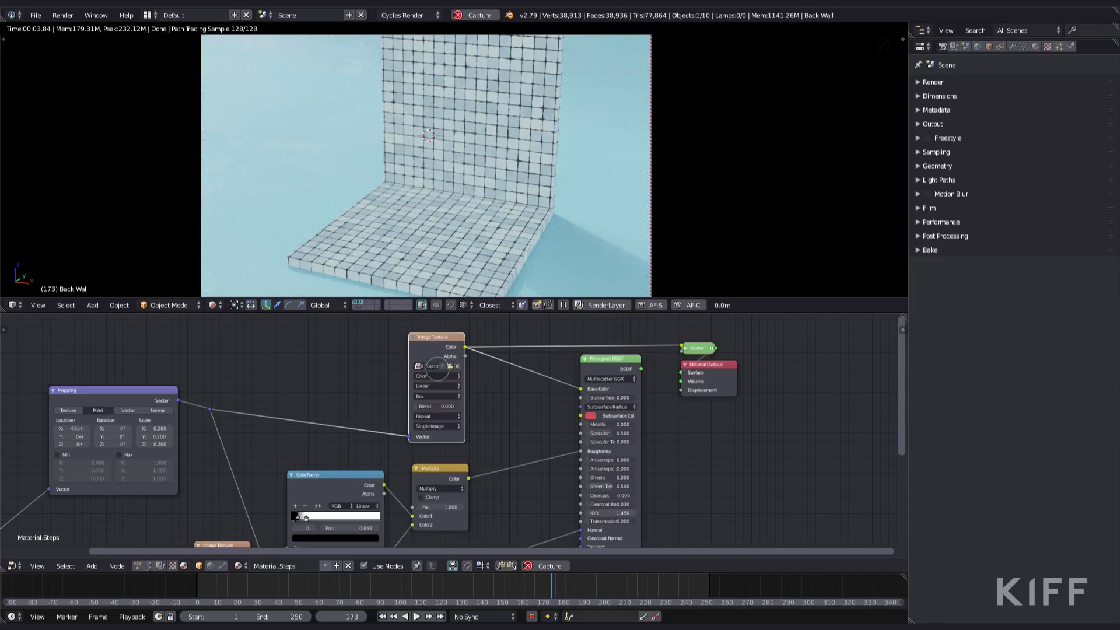
middle_drag(289, 388, 288, 346)
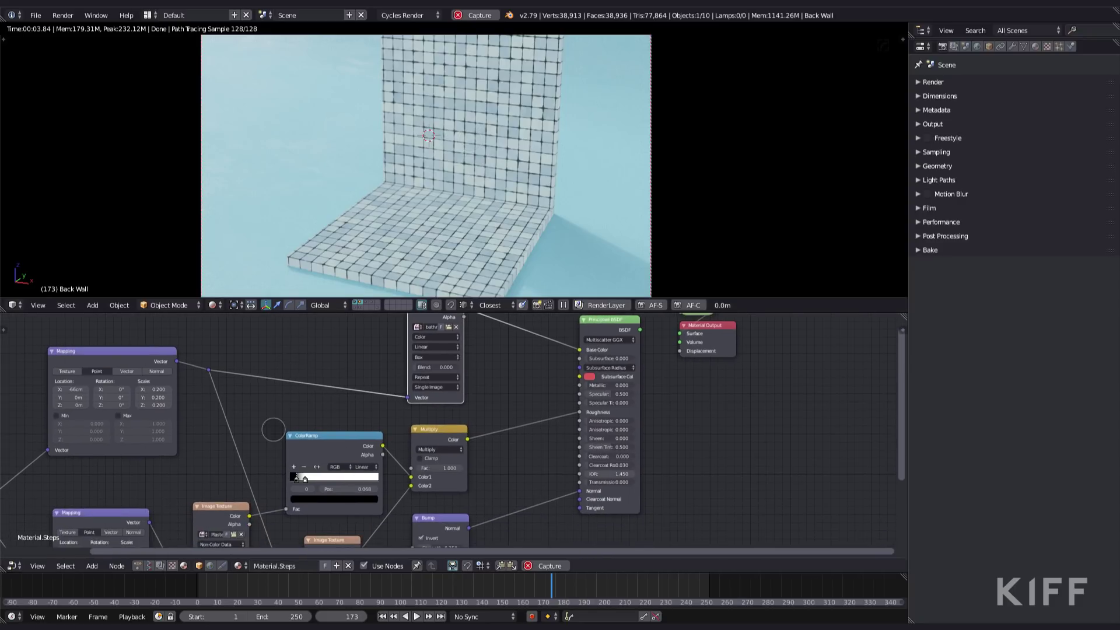
middle_drag(274, 430, 270, 413)
middle_drag(542, 368, 535, 410)
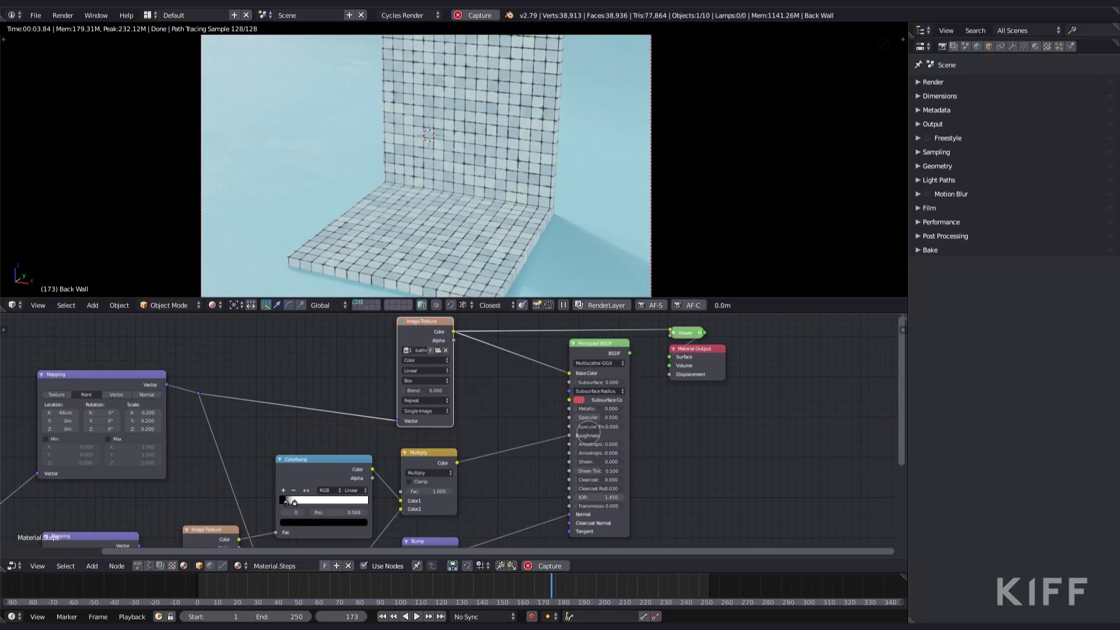
middle_drag(524, 488, 540, 389)
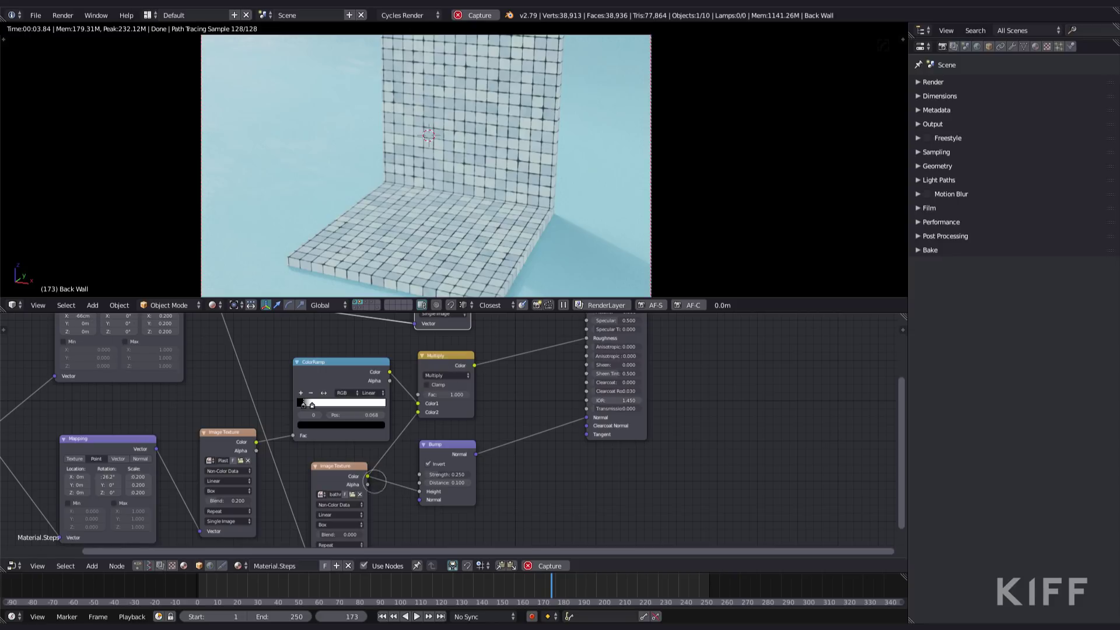
- Preview the roughness branch of Material.Steps: the plaster Image Texture, the lower tile Image Texture and the Multiply node
middle_drag(279, 496, 363, 521)
scroll(363, 521, up, 1)
ctrl+shift+click(304, 466)
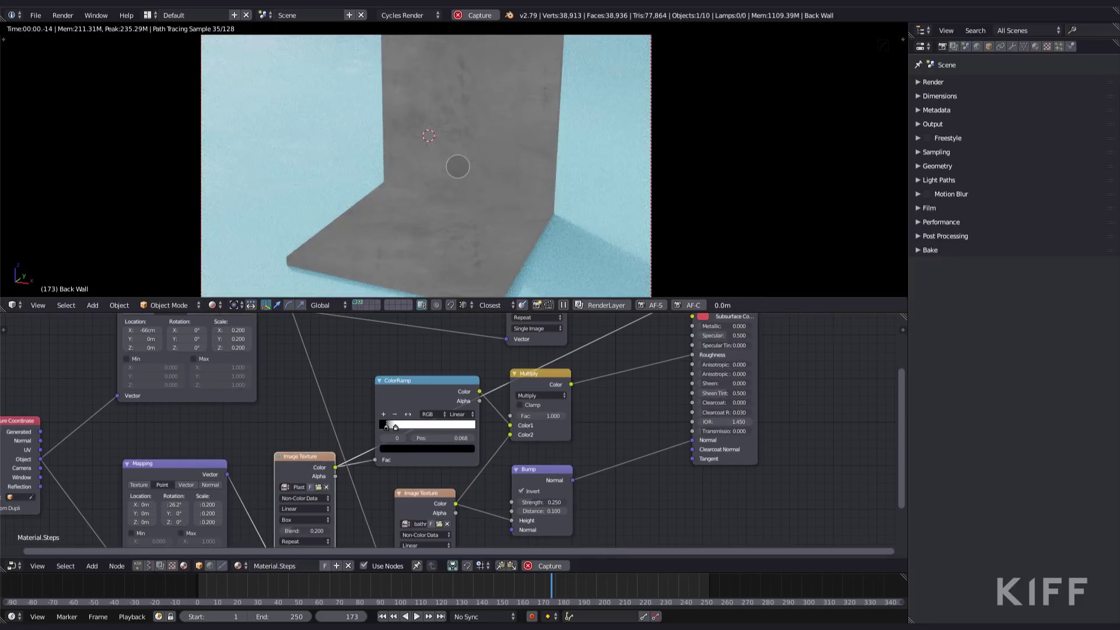
ctrl+shift+click(429, 495)
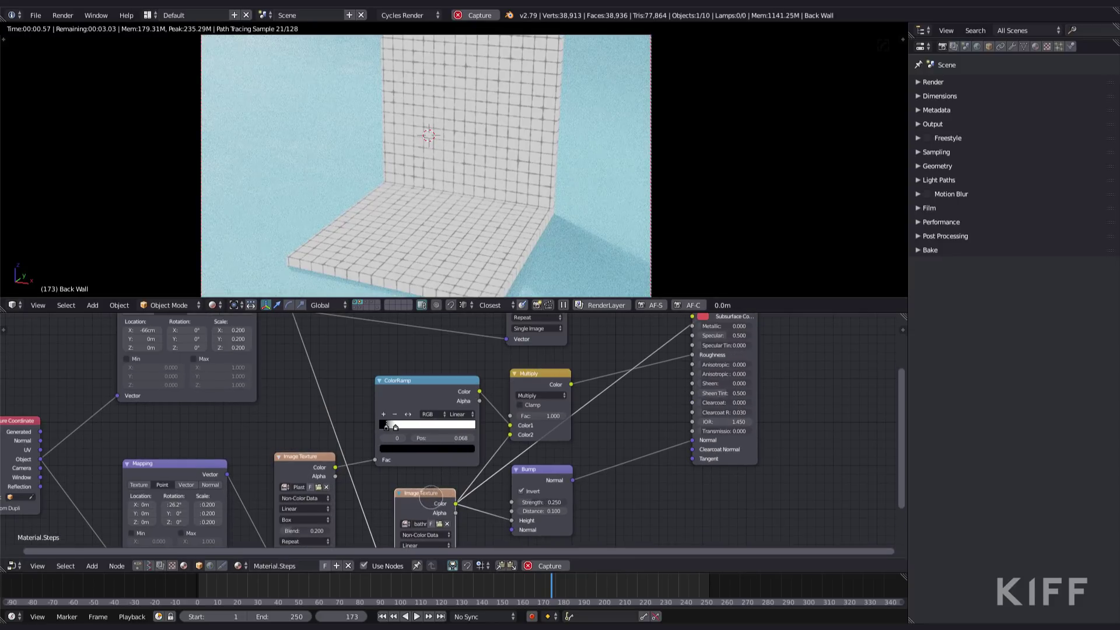
mouse_move(437, 485)
middle_down()
mouse_move(425, 476)
mouse_move(416, 484)
middle_up()
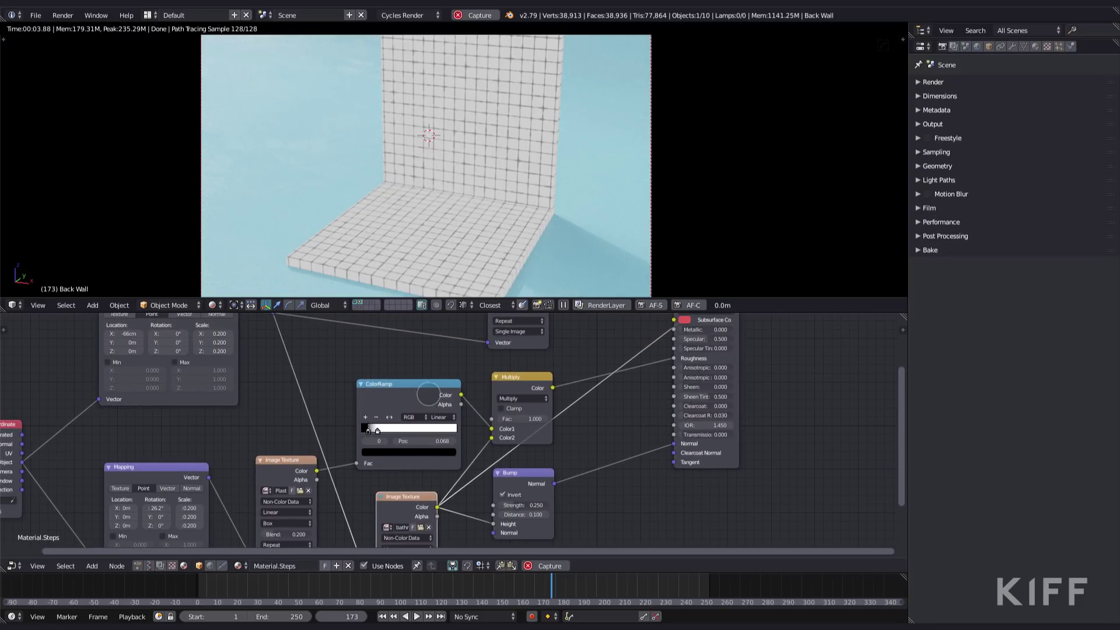
ctrl+shift+click(515, 378)
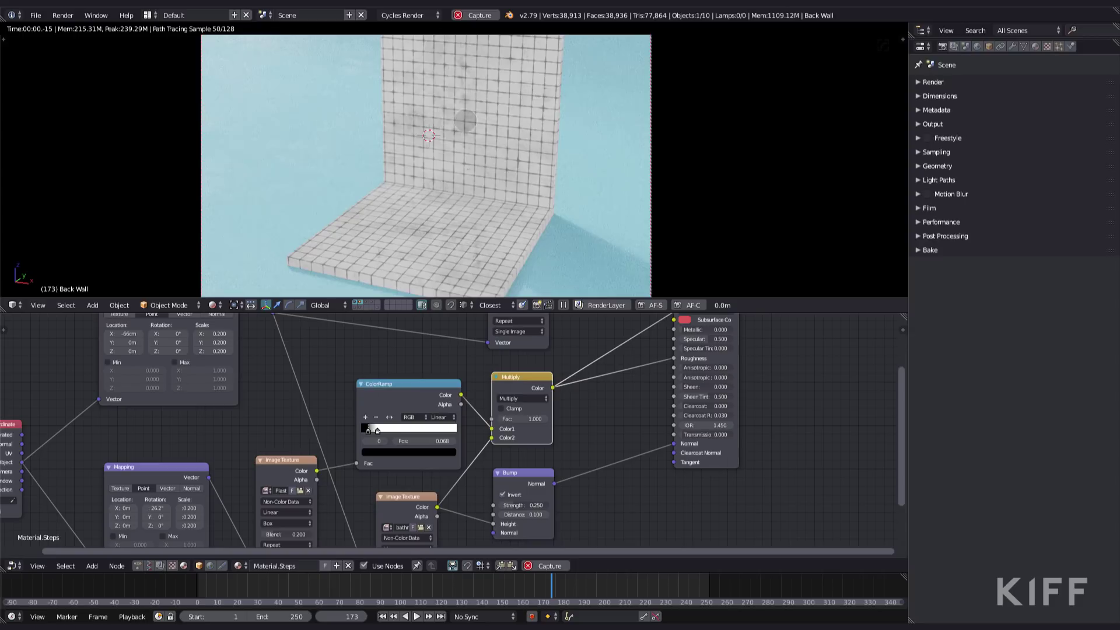
- Preview the bump branch's tile Image Texture and Bump node, ending with the full Principled BSDF of Material.Steps
middle_drag(607, 382, 578, 415)
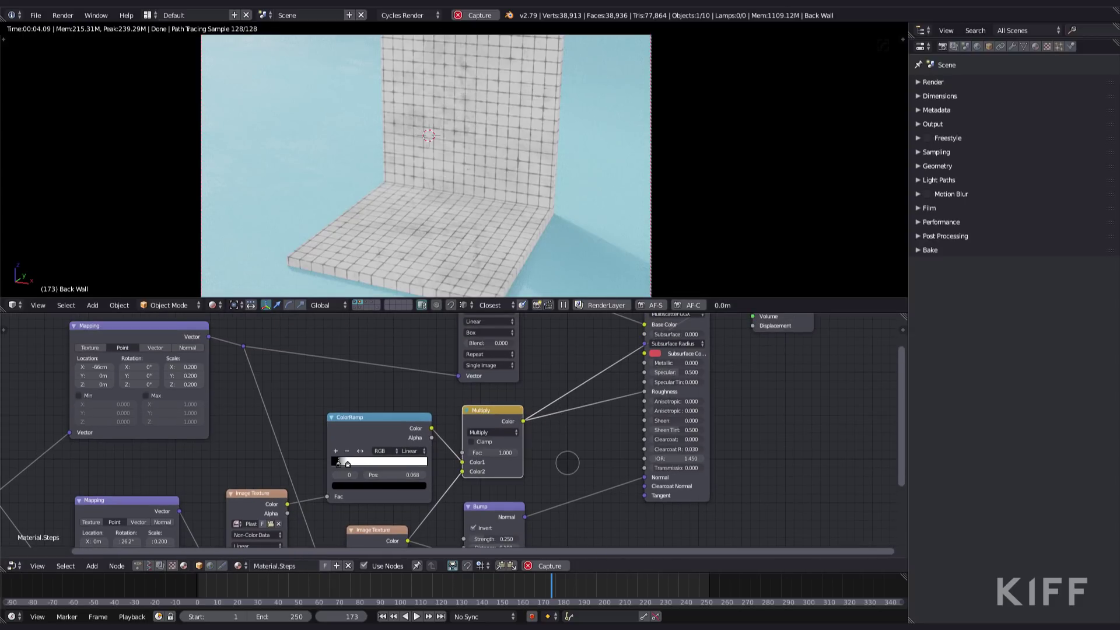
middle_drag(567, 462, 535, 364)
ctrl+shift+click(351, 441)
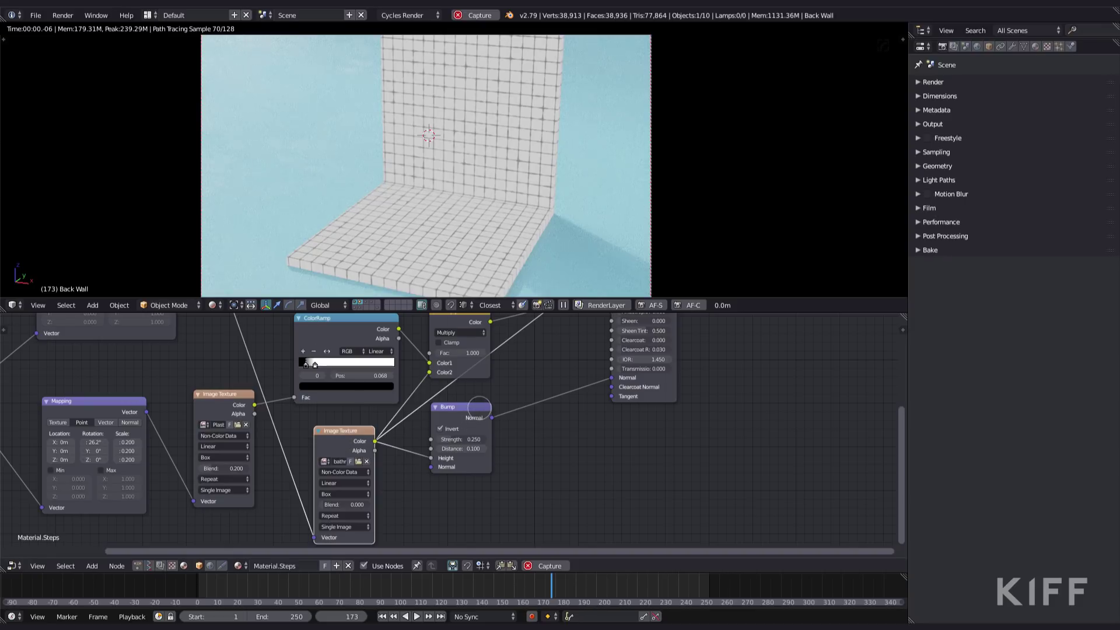
ctrl+shift+click(474, 415)
middle_drag(587, 330, 557, 513)
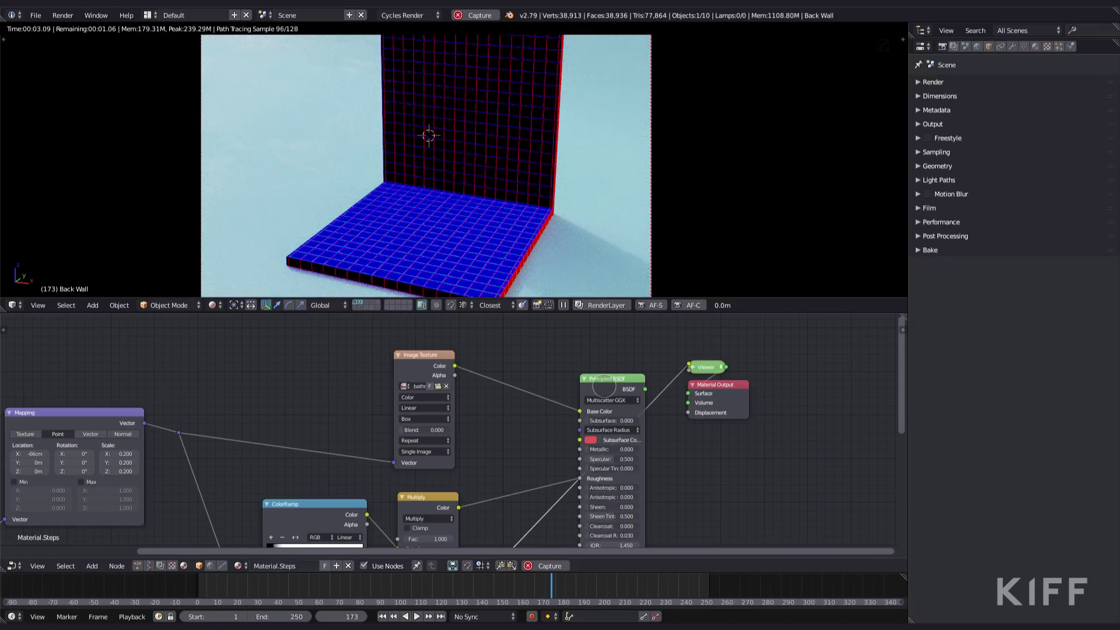
ctrl+shift+click(603, 387)
- Fit the Material.Steps node tree in view and add layer 3 to the visible layers
scroll(309, 406, down, 4)
middle_drag(310, 410, 403, 366)
scroll(422, 368, down, 3)
key(shift+3)
scroll(605, 212, down, 1)
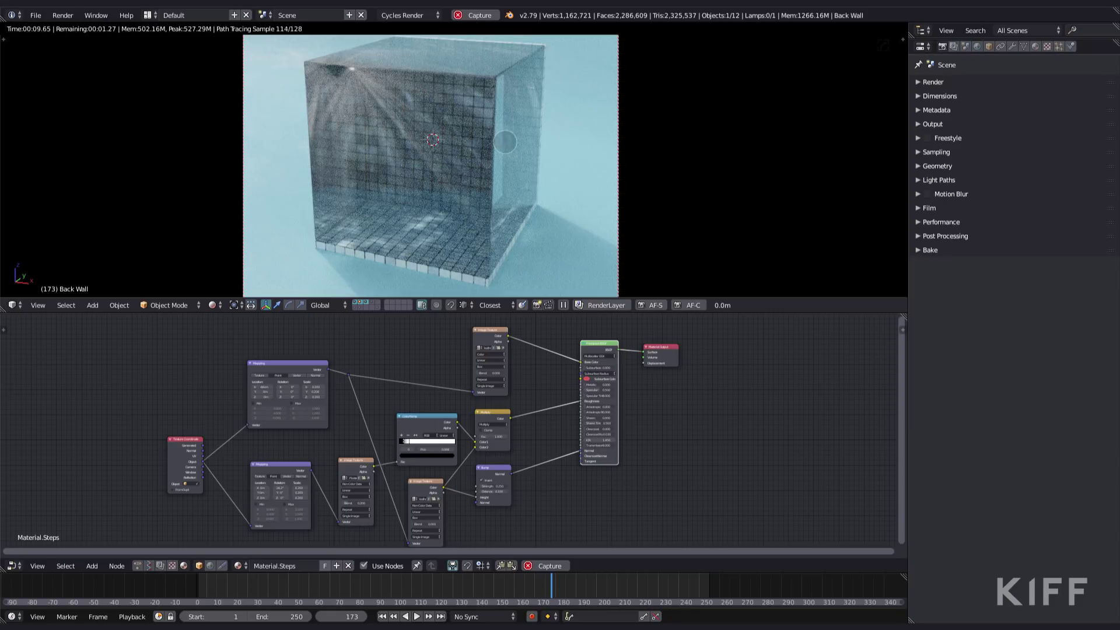
- Leave rendered shading for solid view and select the Area lamp above the cube, keeping it in place
key(shift+z)
right_click(291, 144)
right_click(287, 141)
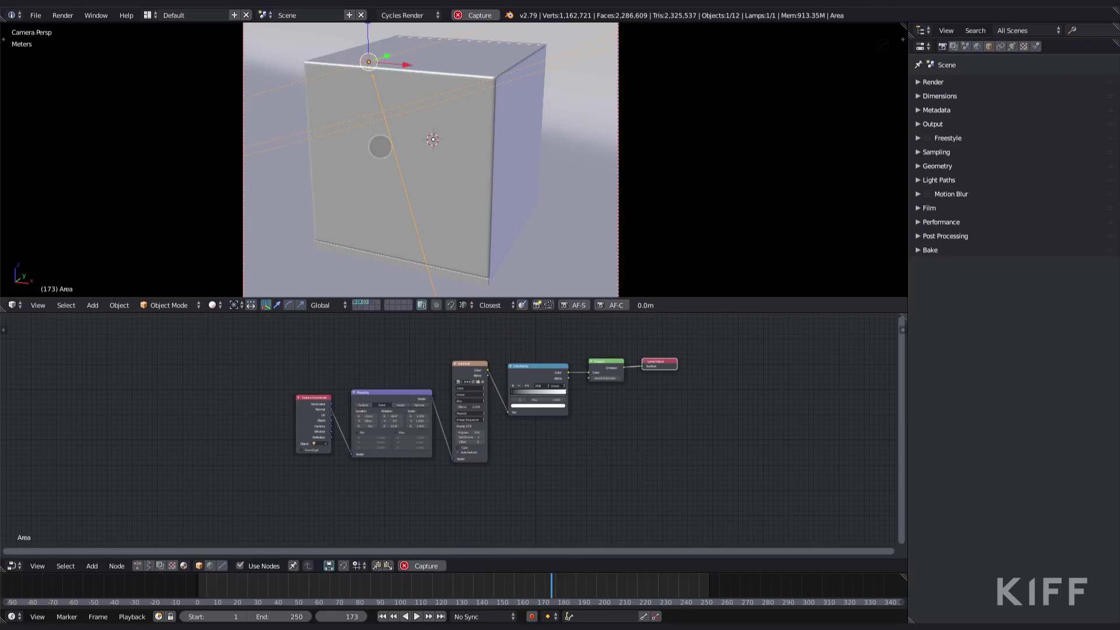
key(g)
right_click(404, 131)
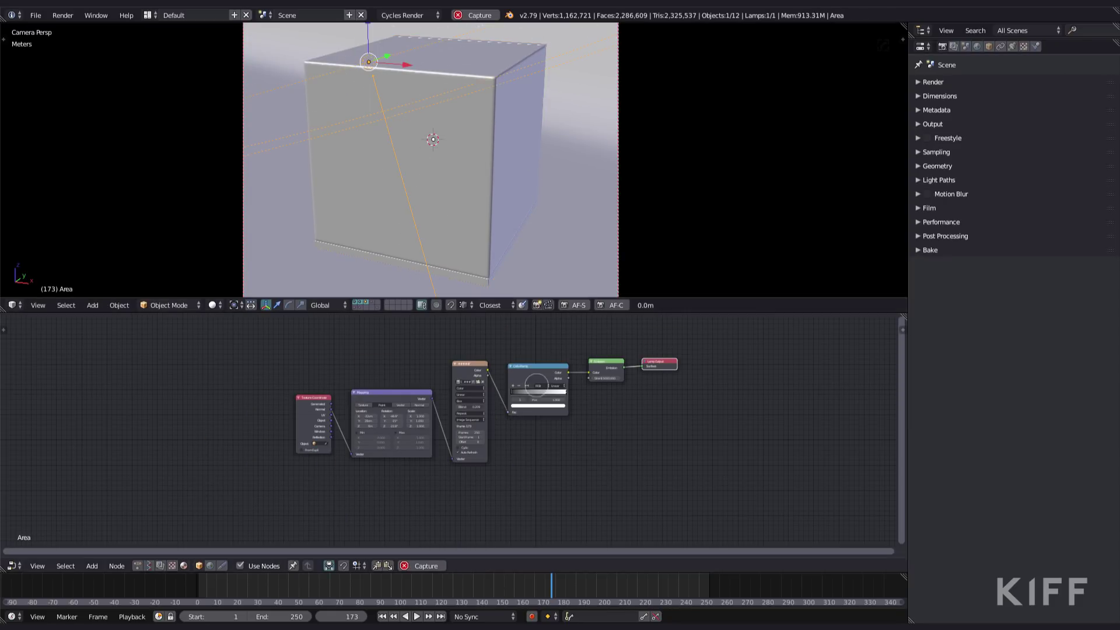
- Examine the Area lamp's nodes from Texture Coordinate through the image sequence and ColorRamp to Emission, and display its lamp settings
scroll(647, 469, up, 5)
middle_drag(699, 455, 605, 486)
scroll(550, 472, up, 3)
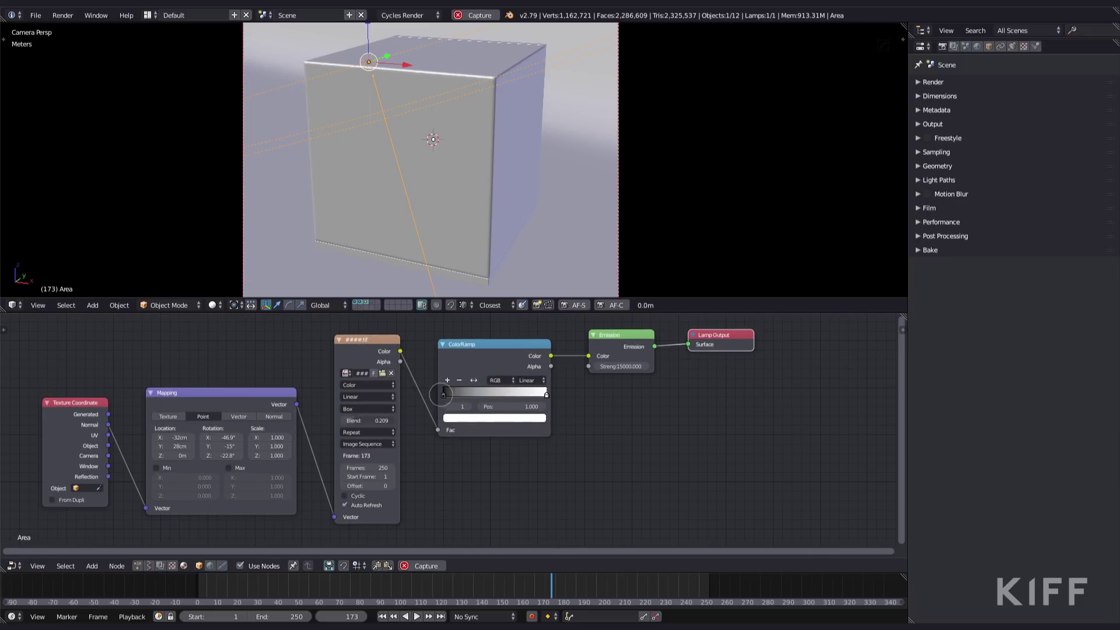
scroll(659, 390, up, 2)
middle_drag(663, 392, 444, 440)
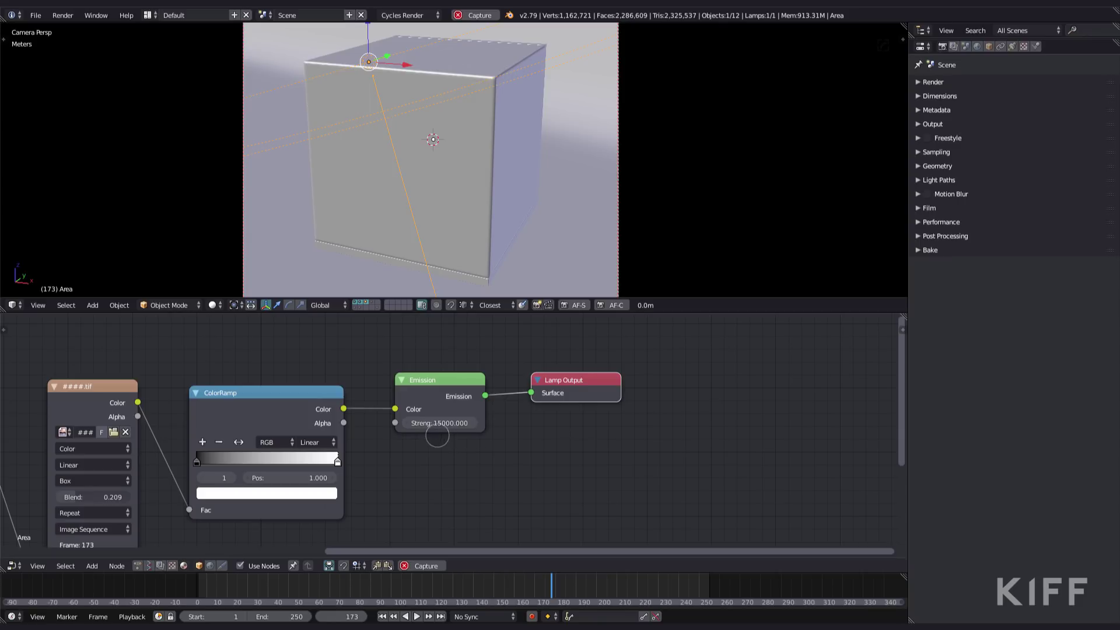
scroll(428, 433, down, 4)
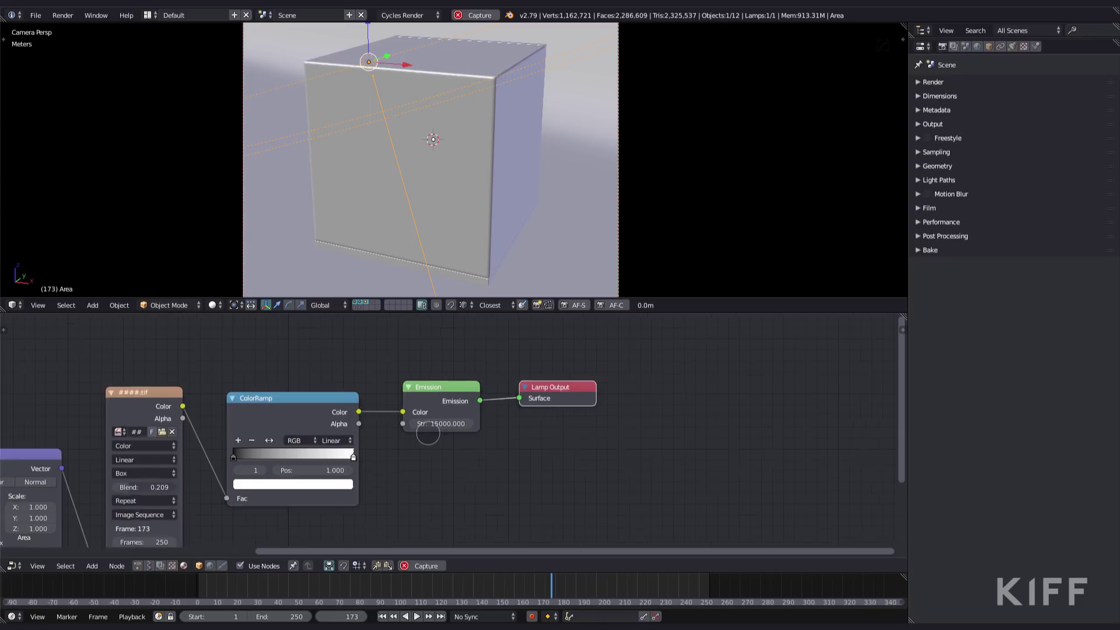
middle_drag(427, 433, 638, 400)
mouse_move(356, 125)
middle_down()
mouse_move(462, 118)
mouse_move(369, 115)
mouse_move(457, 126)
mouse_move(370, 126)
middle_up()
key(KP_0)
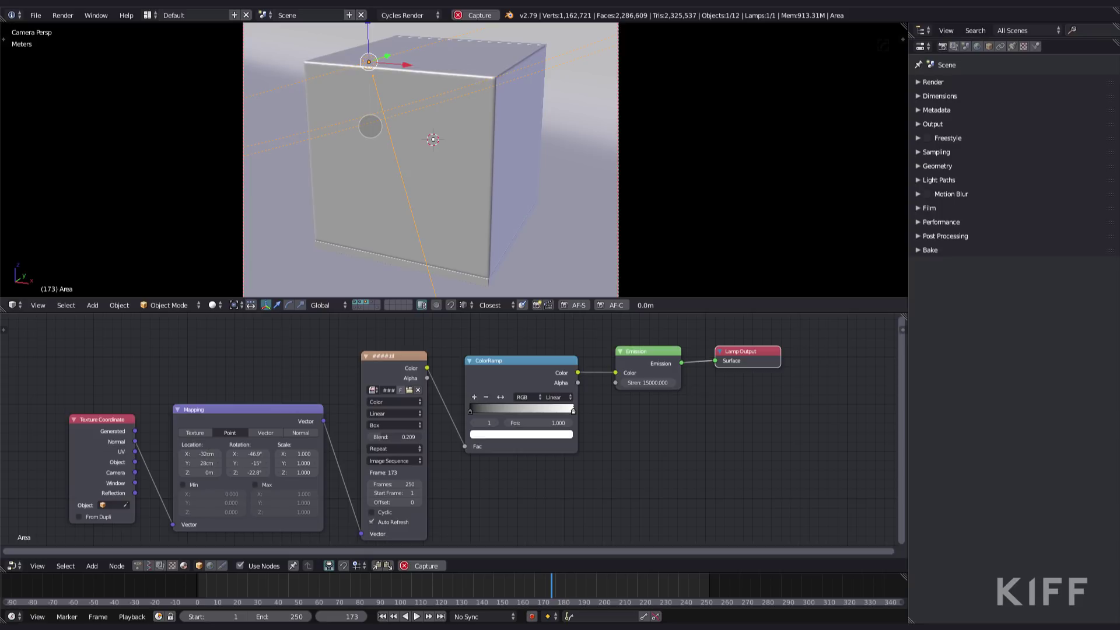
click(1012, 46)
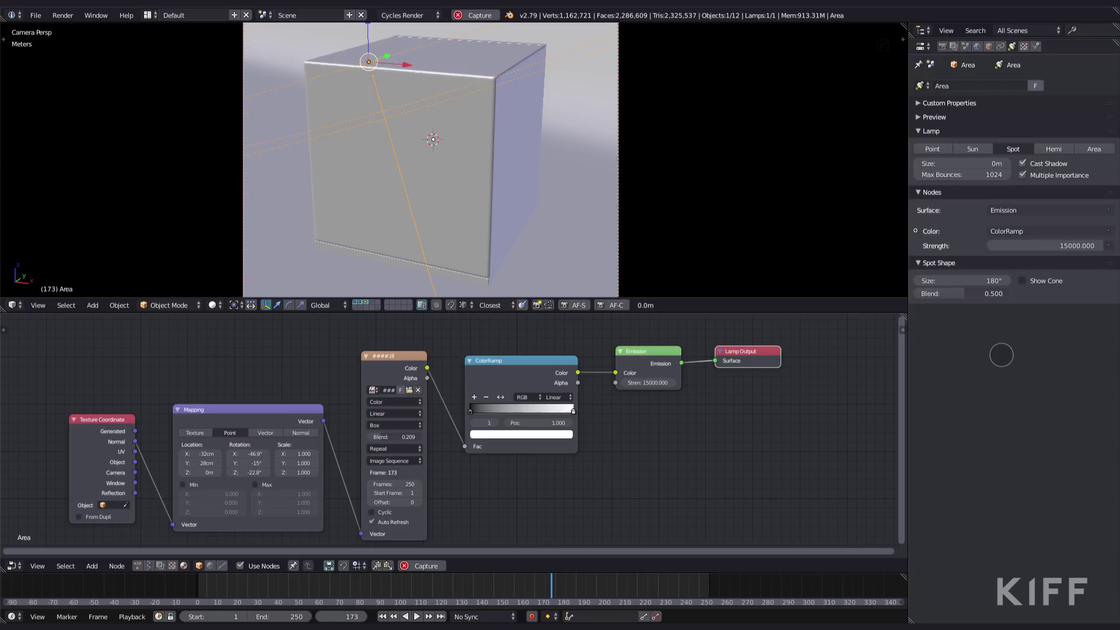
- Select the fluid surface cube and examine its Water material, from the Principled BSDF to the Volume Absorption, Volume Scatter and Value nodes
right_click(493, 143)
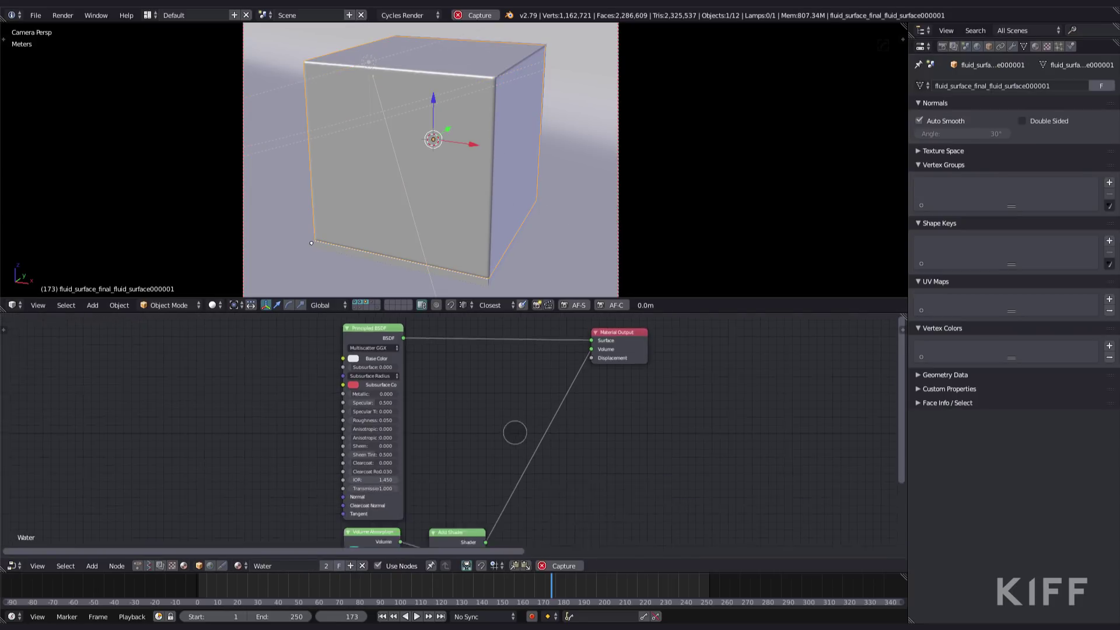
scroll(460, 428, up, 2)
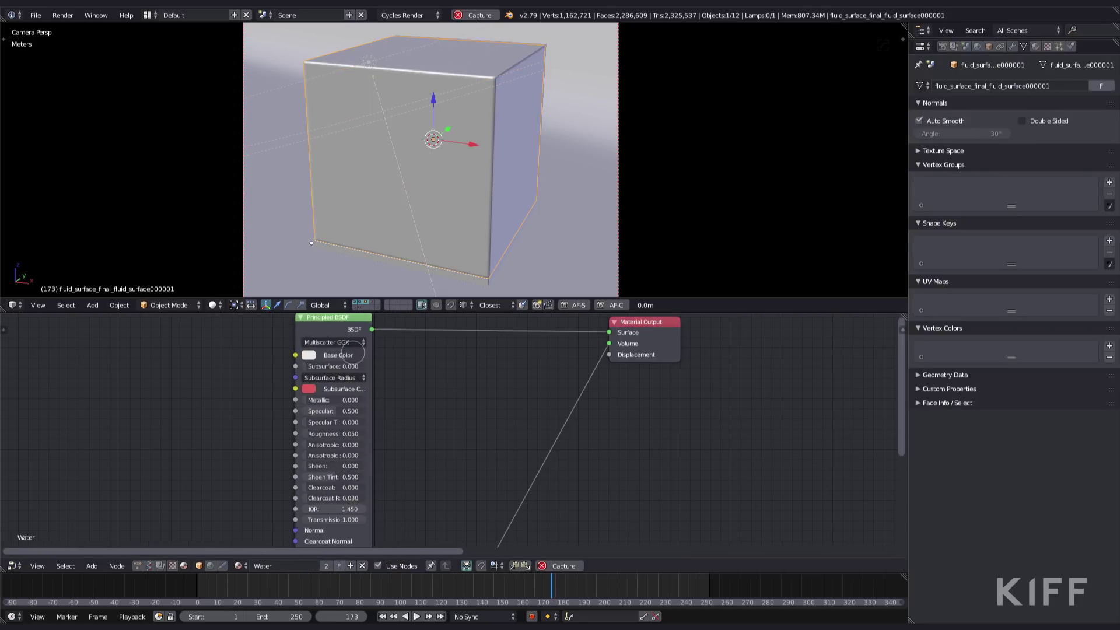
middle_drag(417, 414, 417, 410)
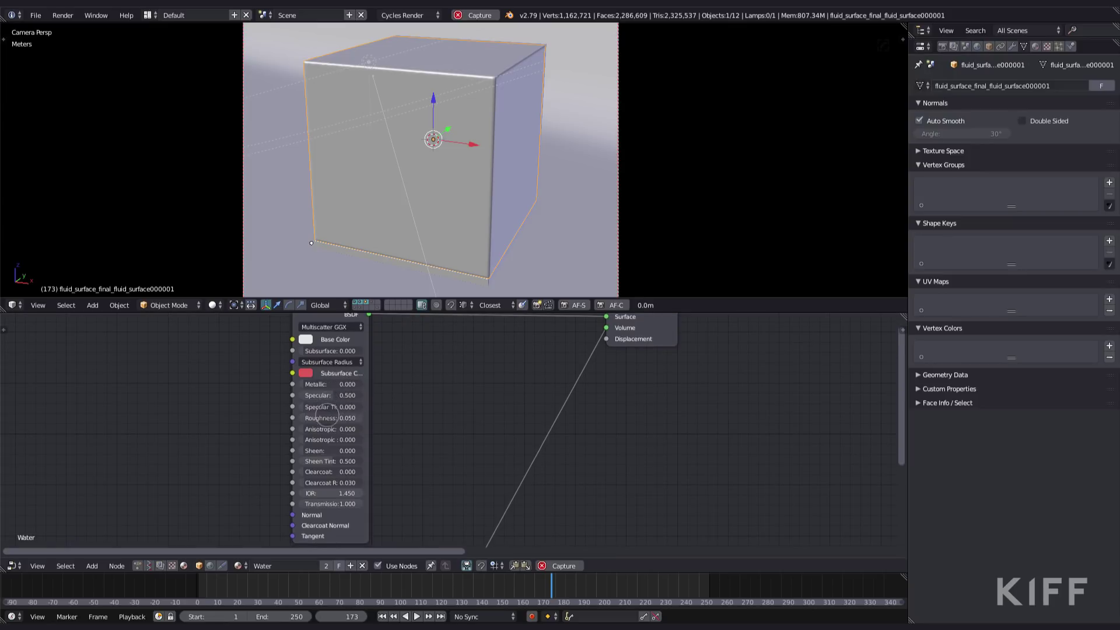
middle_drag(395, 472, 393, 430)
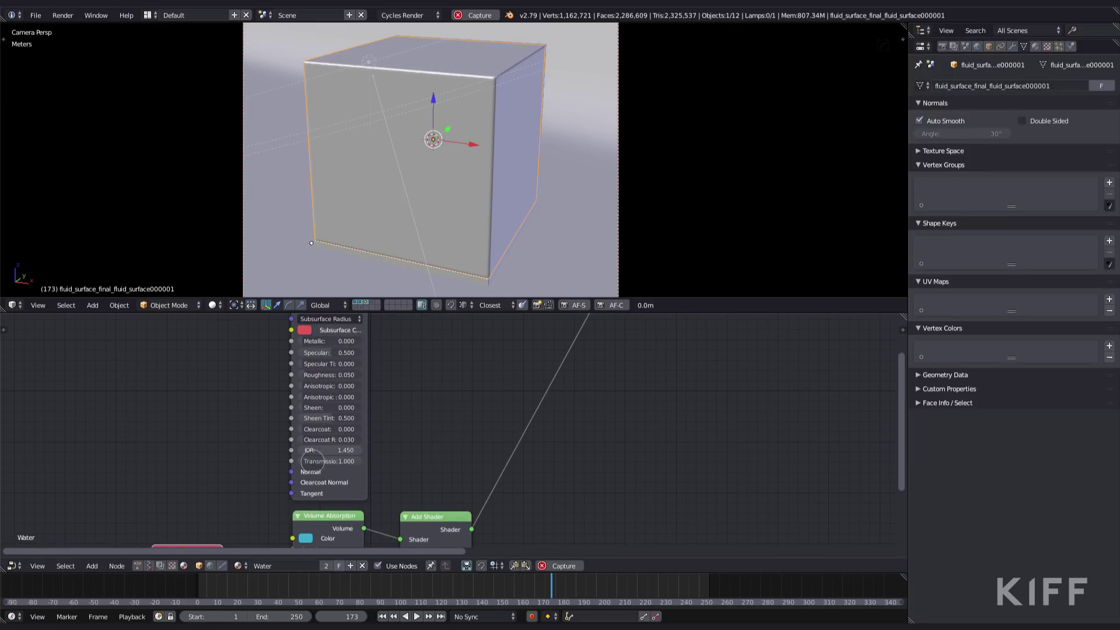
middle_drag(404, 478, 397, 373)
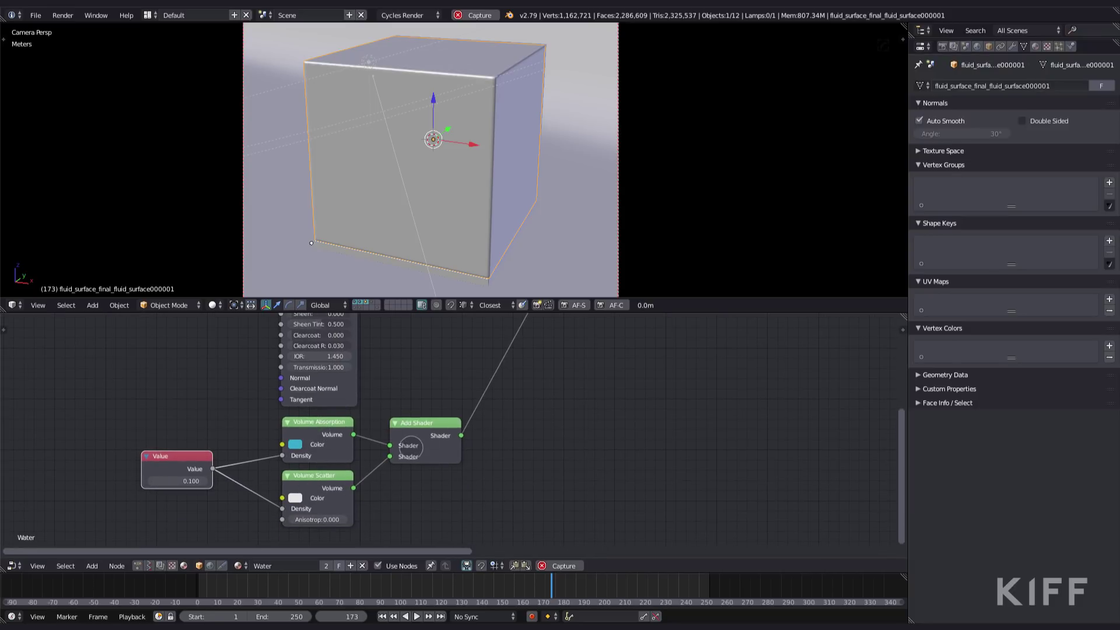
scroll(500, 371, down, 5)
middle_drag(500, 376, 491, 463)
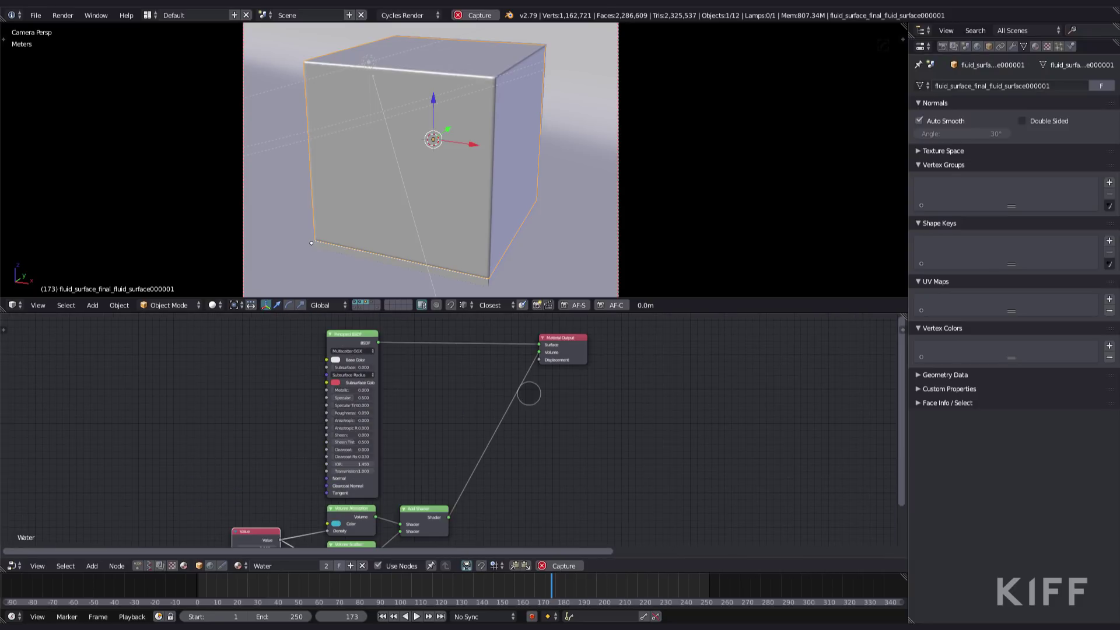
scroll(531, 354, down, 1)
- Switch the viewport to rendered shading and select the bearded man statue to display its Statue material nodes
key(shift+z)
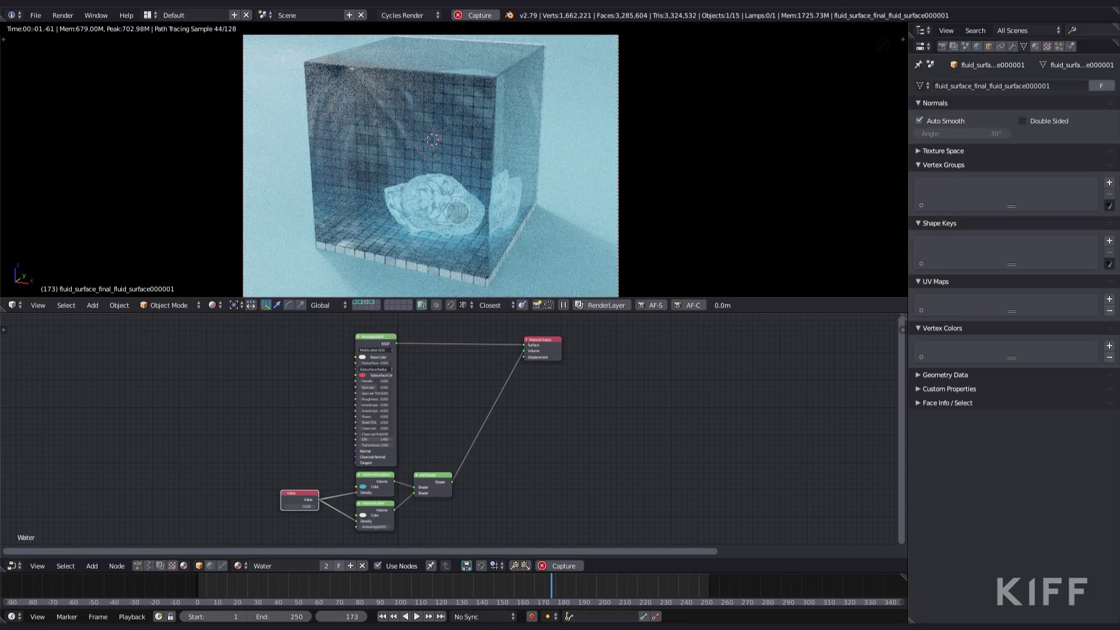
right_click(465, 222)
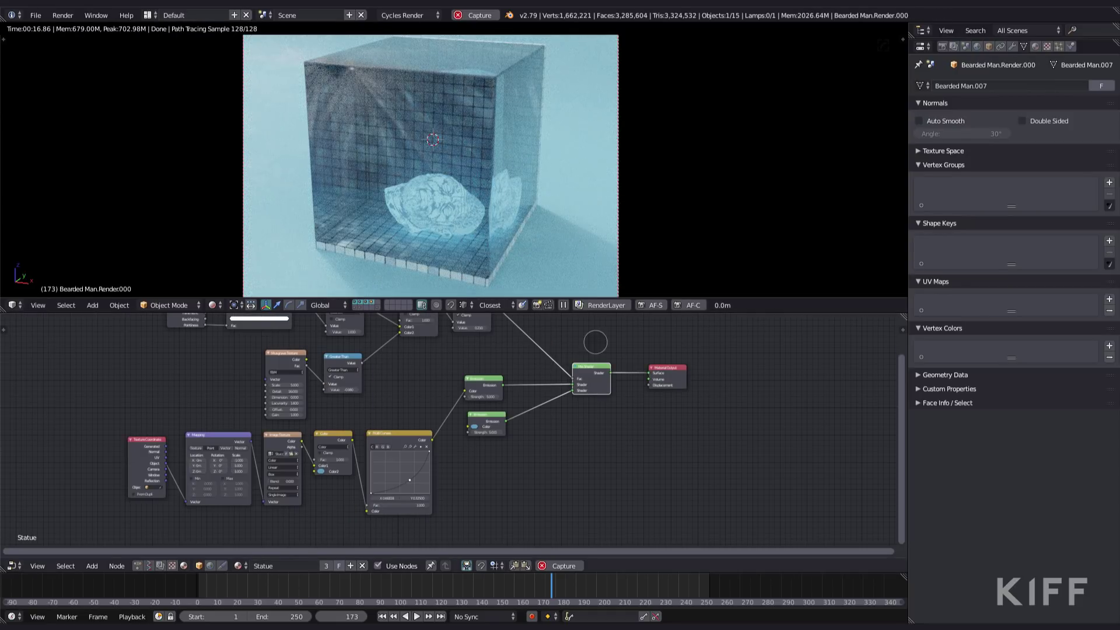
middle_drag(590, 343, 568, 425)
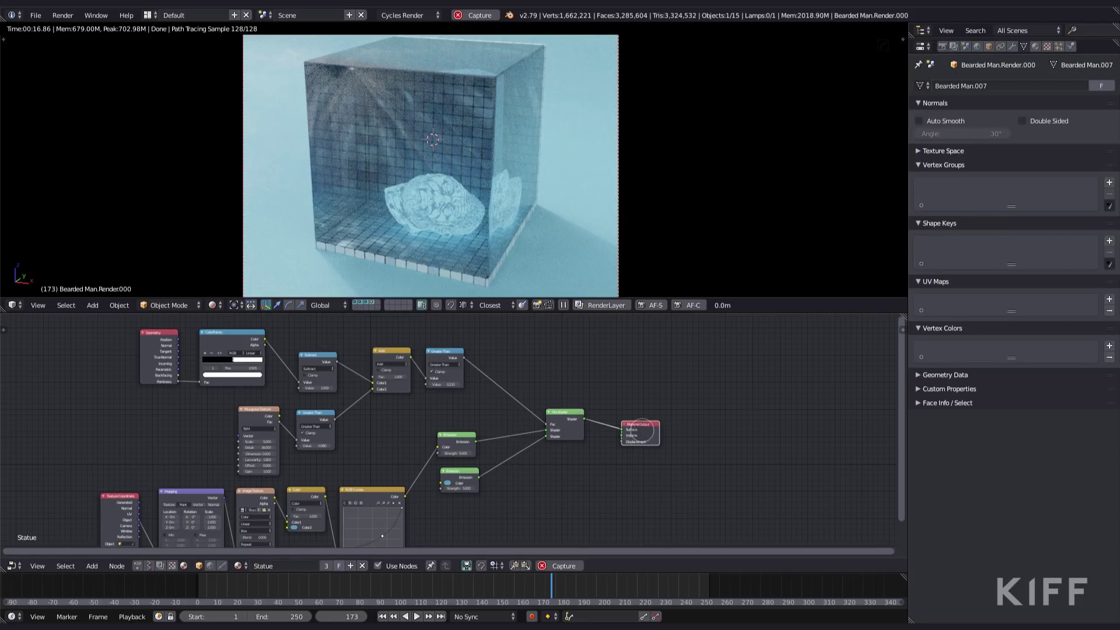
scroll(347, 409, up, 2)
scroll(344, 410, up, 3)
middle_drag(335, 413, 257, 345)
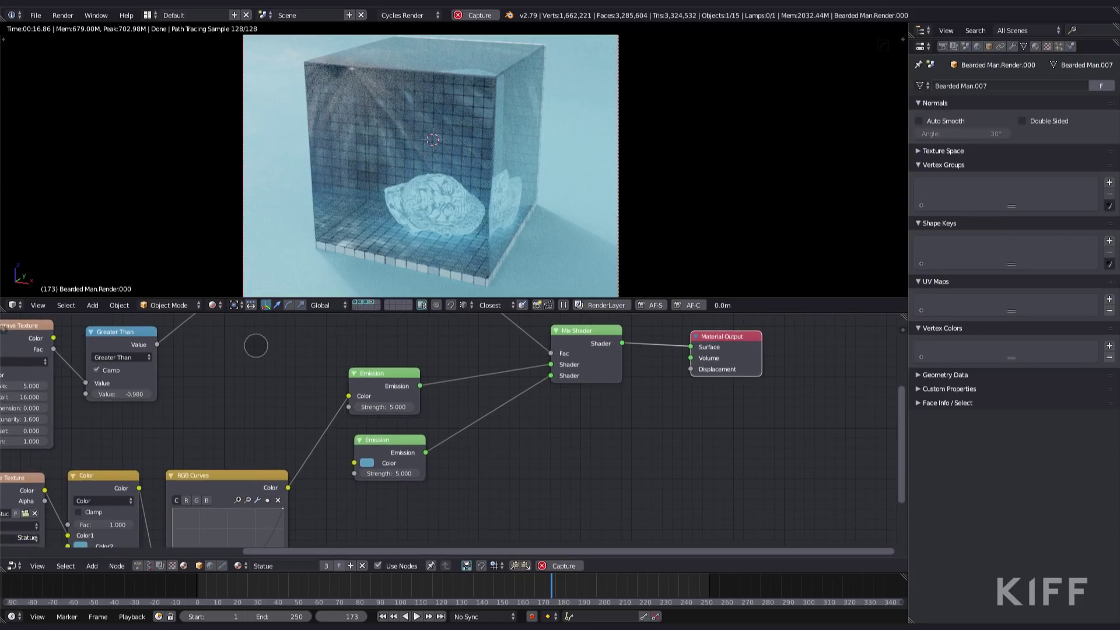
- Preview each of the two Emission shaders feeding the Statue material's Mix Shader, returning to the textured one
mouse_move(382, 384)
mouse_down()
mouse_move(394, 377)
mouse_move(383, 381)
mouse_up()
middle_drag(386, 395, 354, 444)
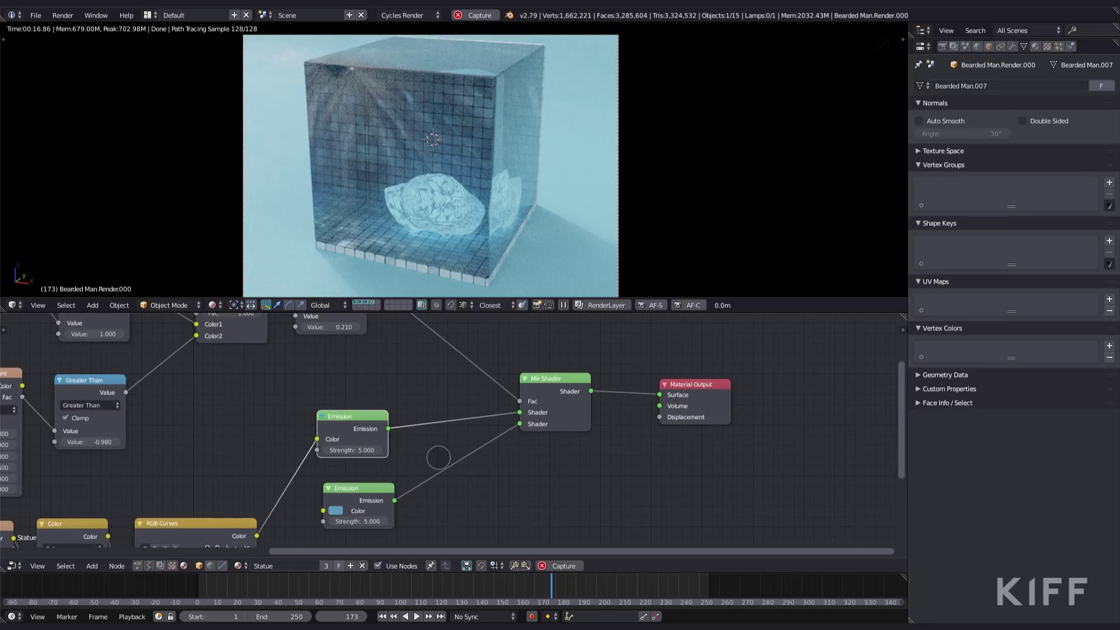
middle_drag(431, 376, 498, 349)
ctrl+shift+click(419, 390)
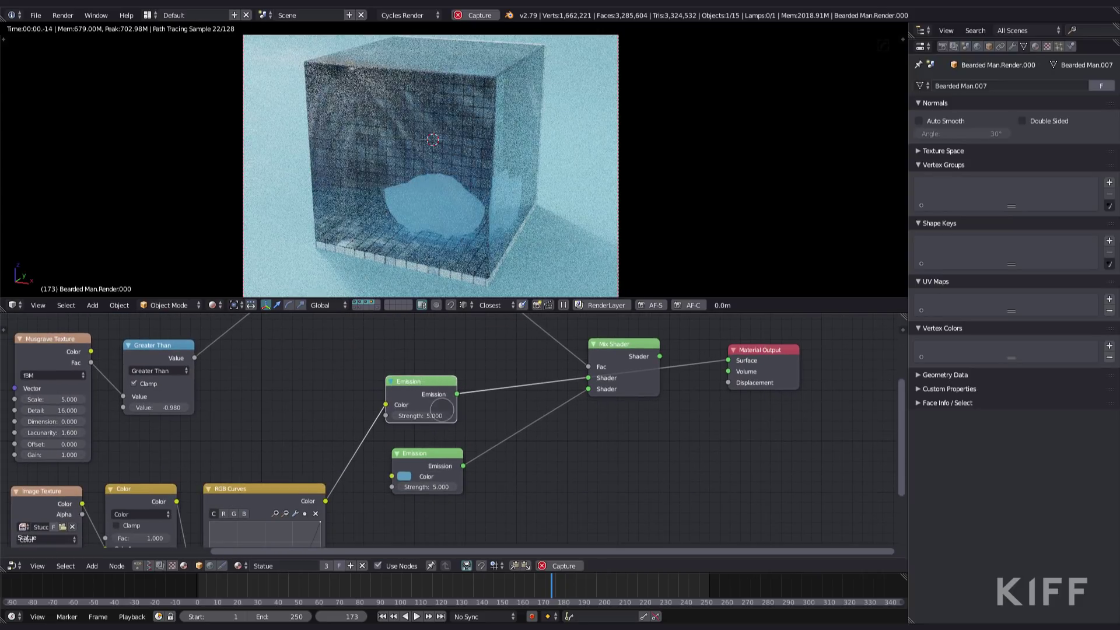
middle_drag(437, 428, 610, 336)
ctrl+shift+click(614, 376)
middle_drag(681, 395, 572, 458)
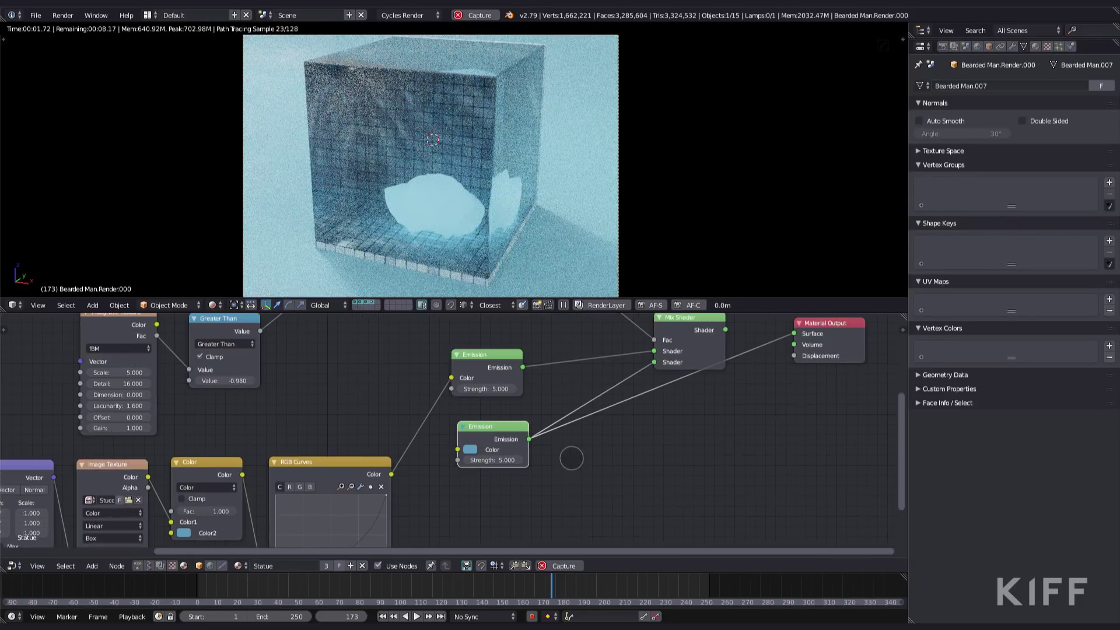
ctrl+shift+click(485, 356)
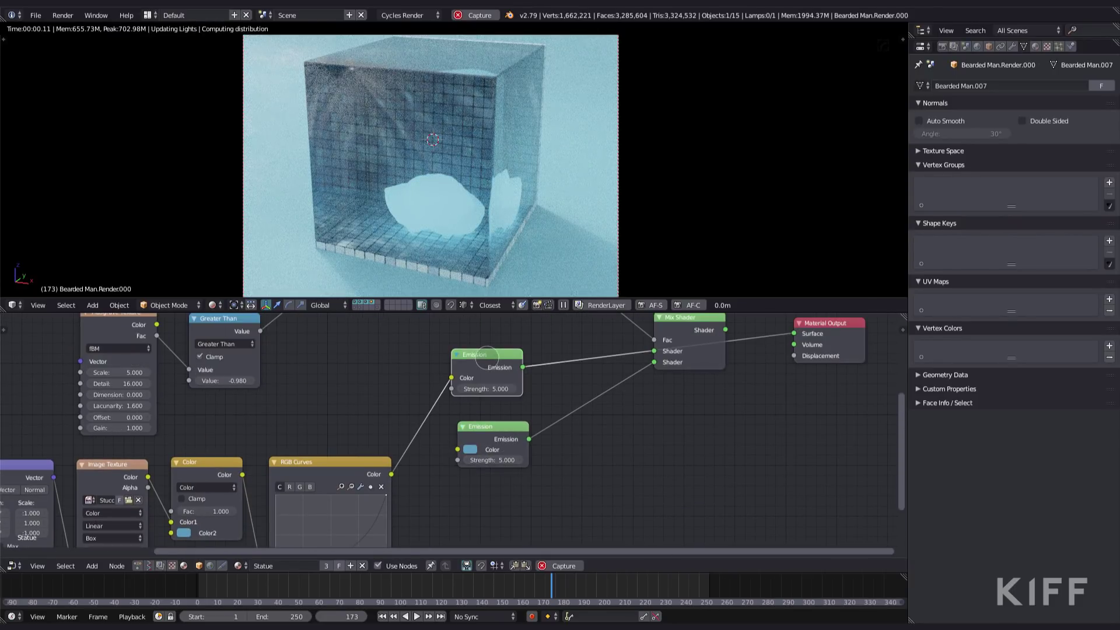
- Preview the textured emission's branch from the Image Texture through the Color and RGB Curves nodes to its Emission shader
middle_drag(345, 426, 598, 340)
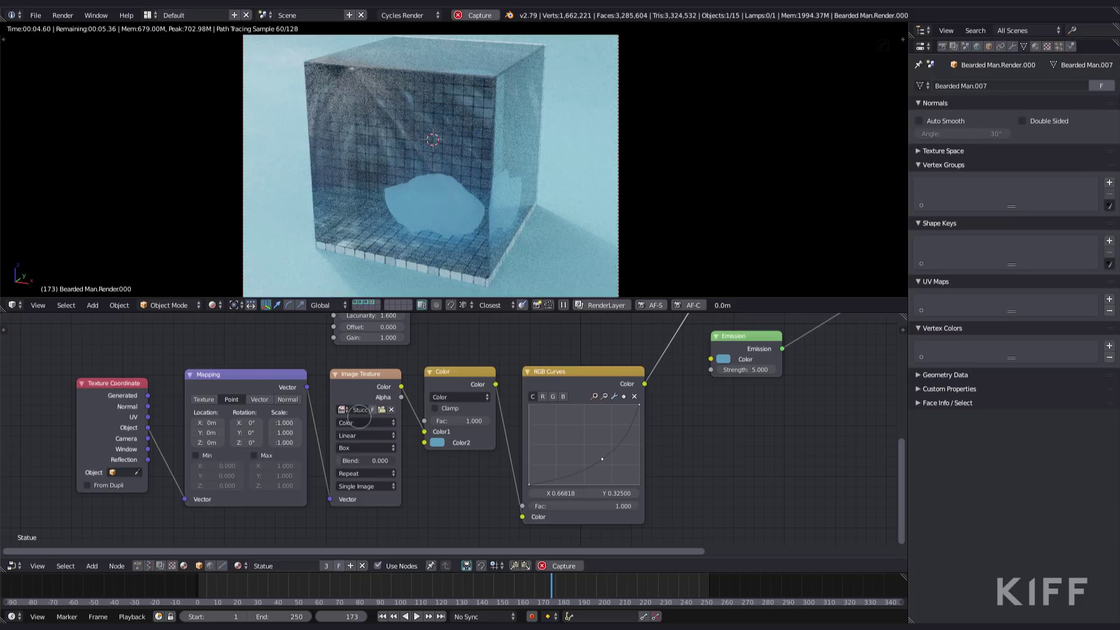
ctrl+shift+click(360, 417)
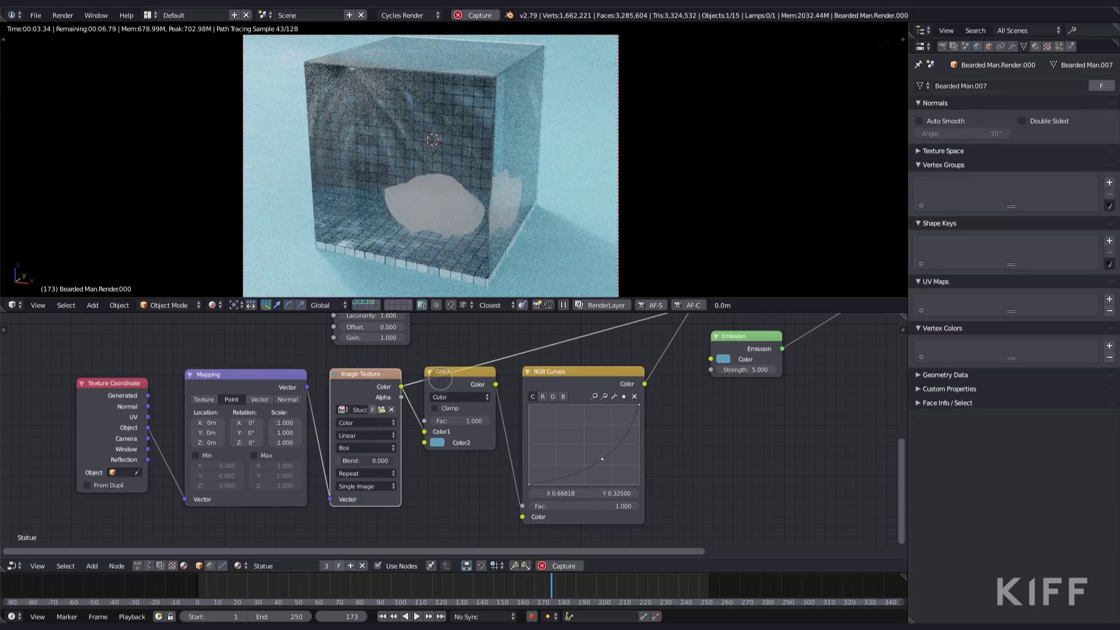
ctrl+shift+click(439, 376)
ctrl+shift+click(582, 377)
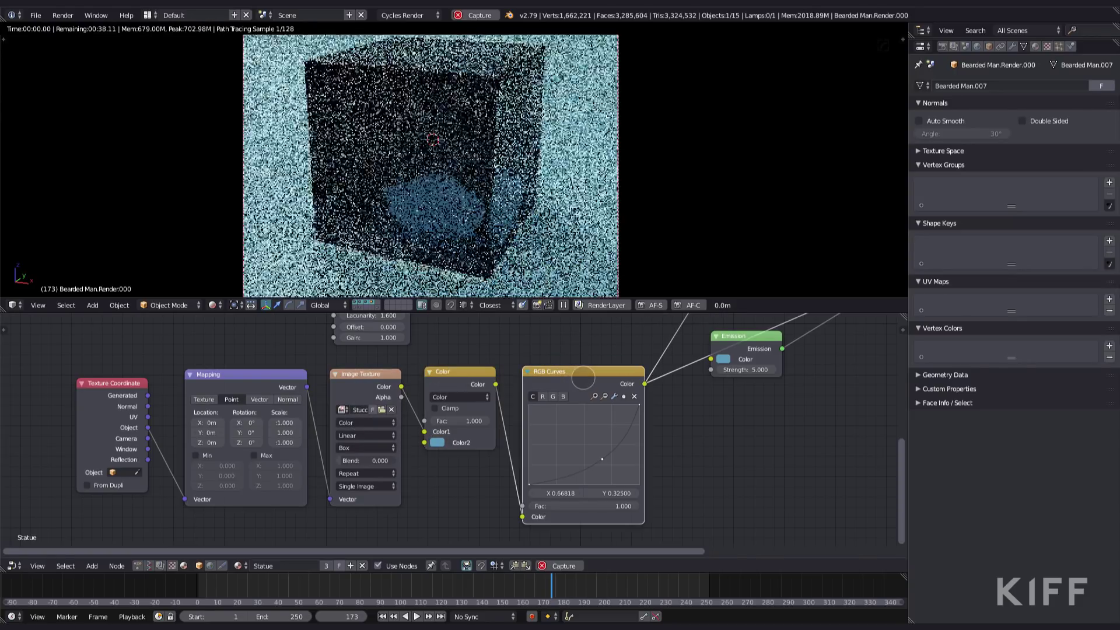
middle_drag(582, 379, 388, 464)
ctrl+shift+click(517, 366)
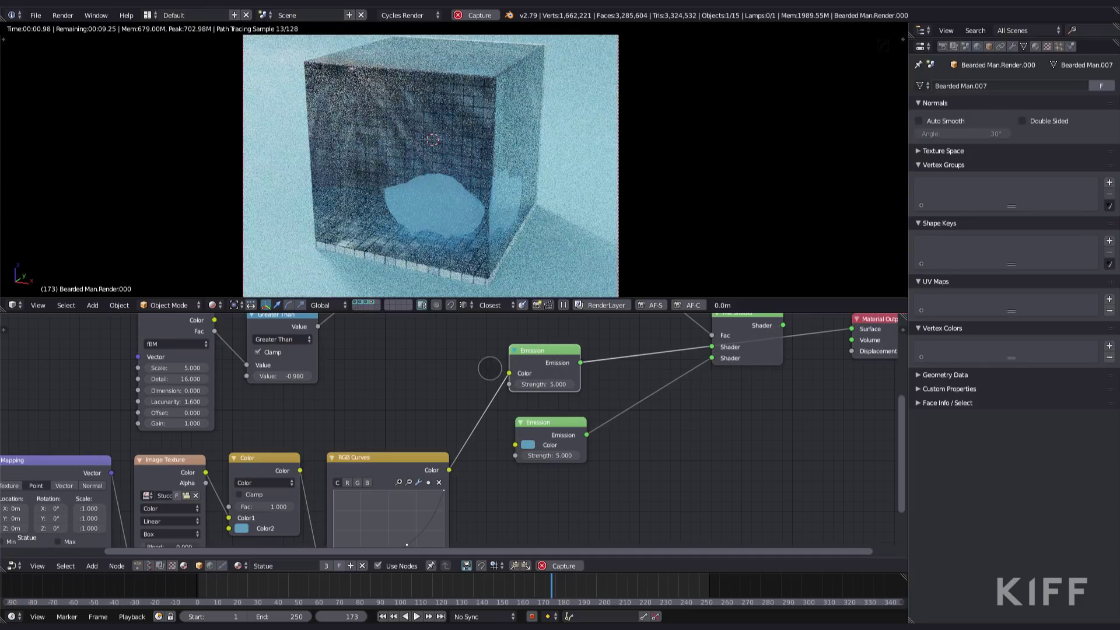
- Preview the Statue material's mask branch: the pointiness ColorRamp, Musgrave Texture, Add node and final Greater Than node
middle_drag(600, 365, 747, 502)
middle_drag(341, 415, 460, 461)
ctrl+shift+click(332, 440)
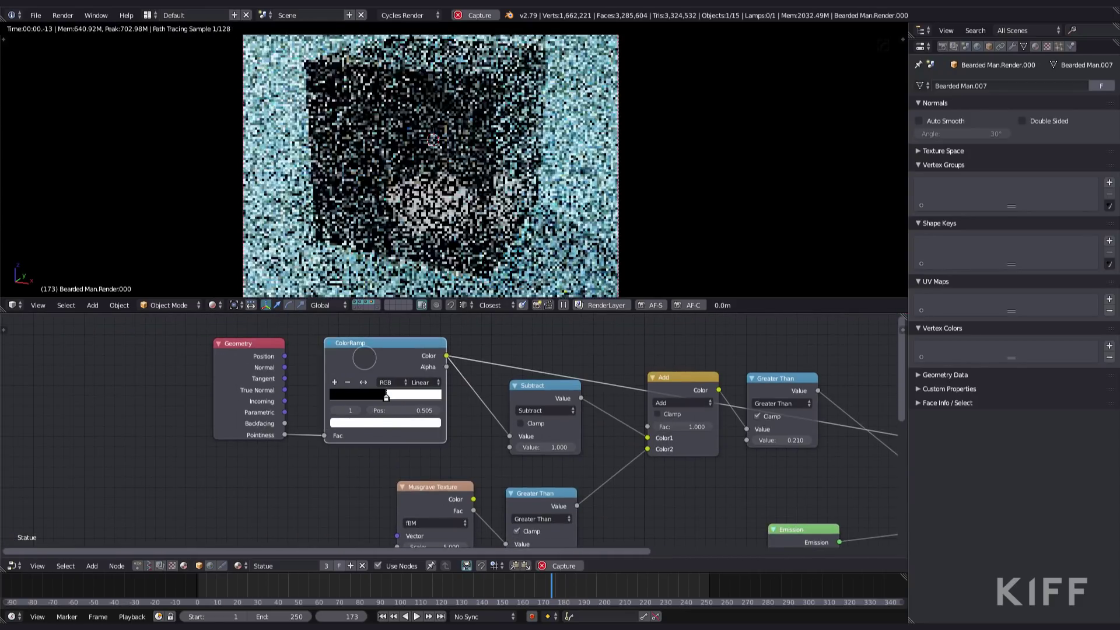
middle_drag(524, 360, 364, 321)
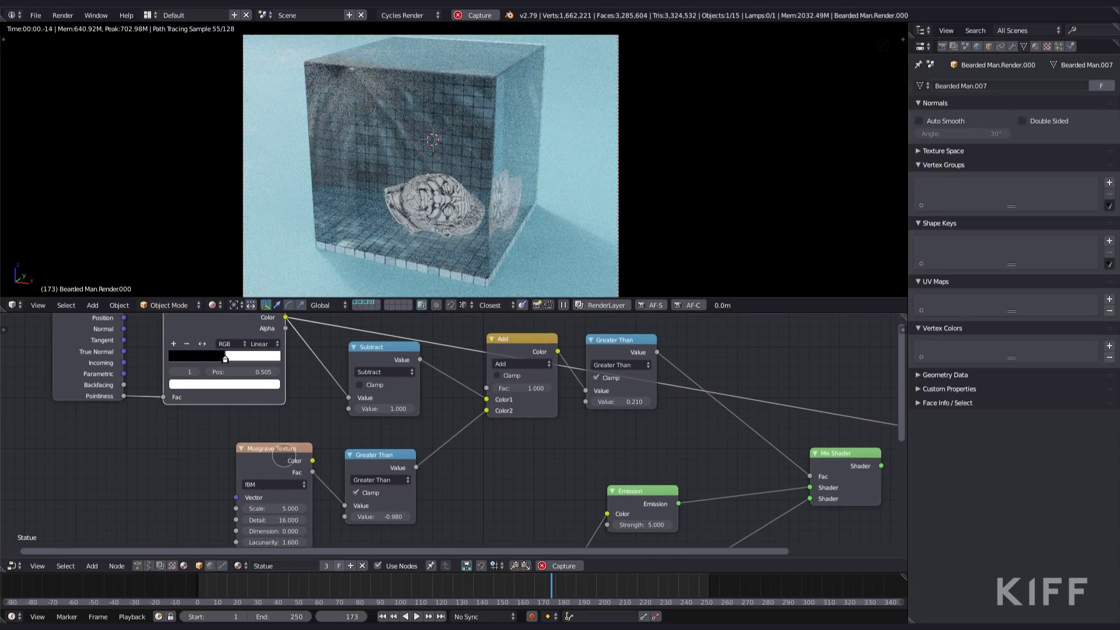
ctrl+shift+click(285, 455)
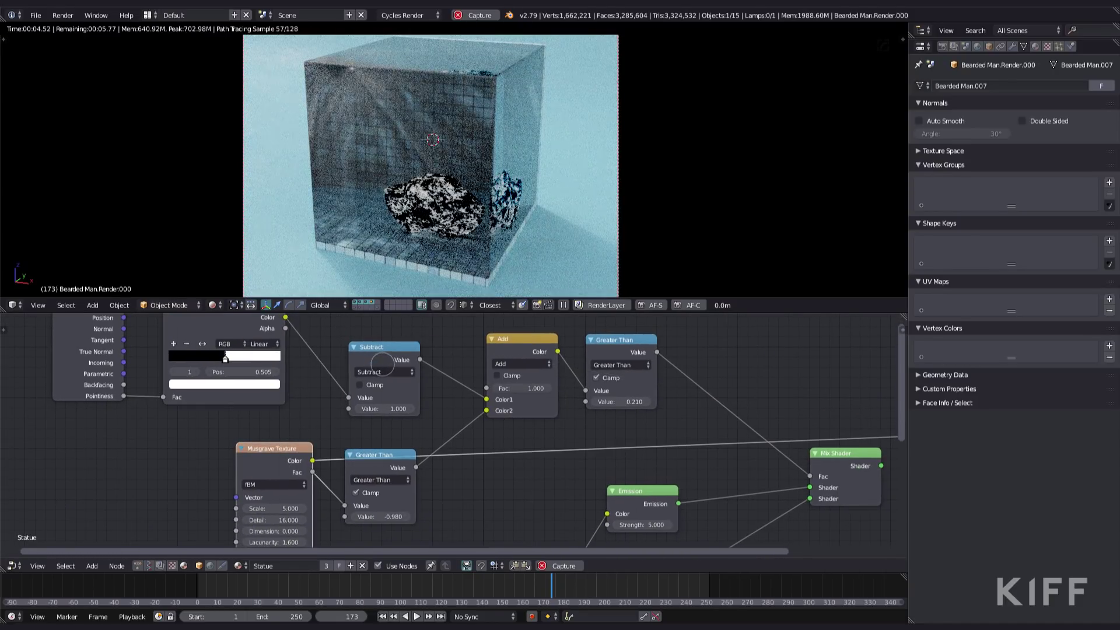
ctrl+shift+click(506, 346)
ctrl+shift+click(616, 344)
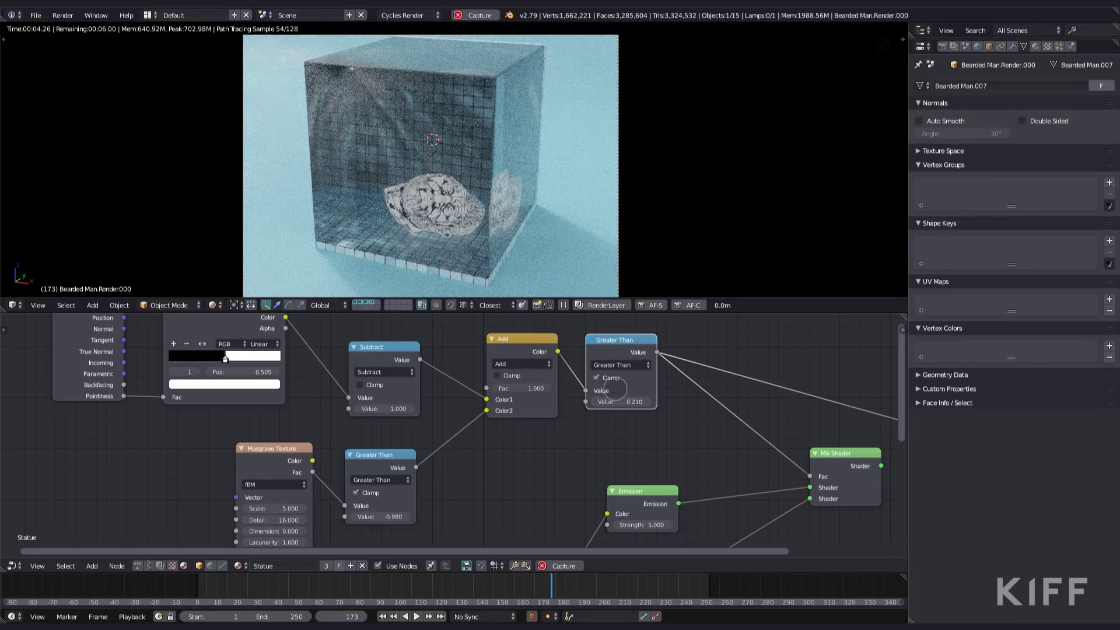
- Remove the preview Viewer node so the Mix Shader drives the Statue material again, and set the world background Strength to 0
middle_drag(617, 443, 246, 389)
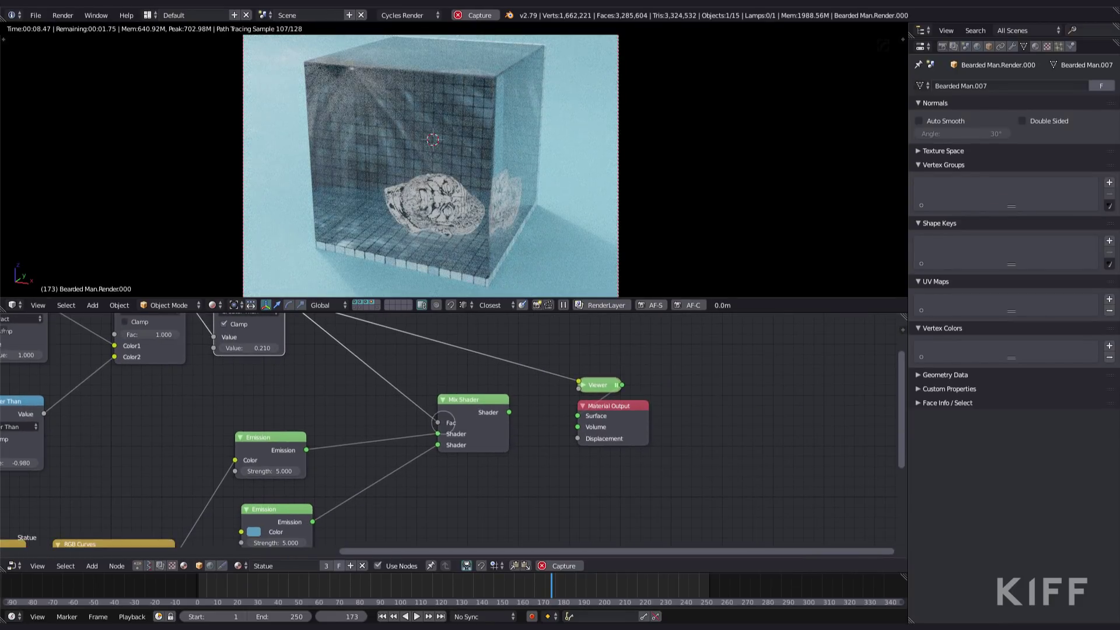
key(x)
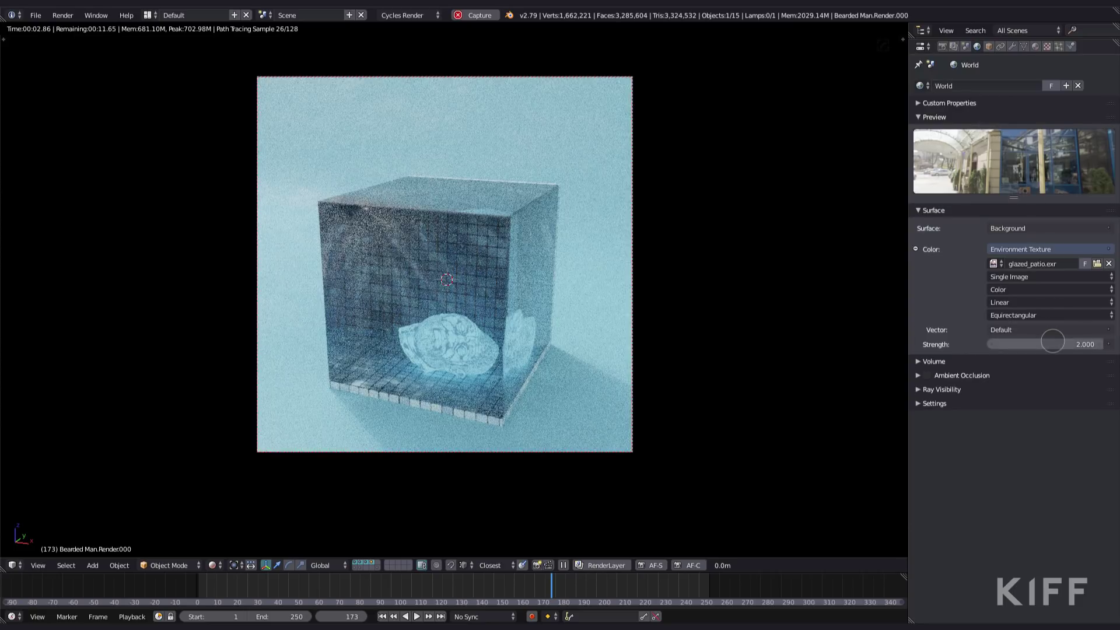
key(Return)
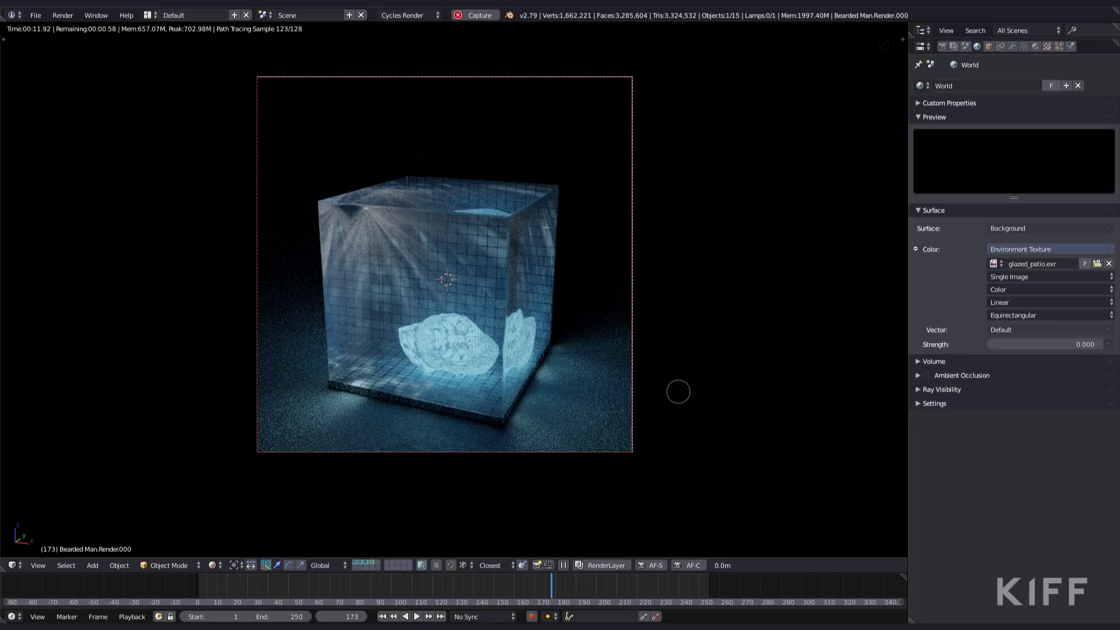
- Take the water cube out of the rendered view to inspect the projected caustics directly, and bring it back
right_click(378, 246)
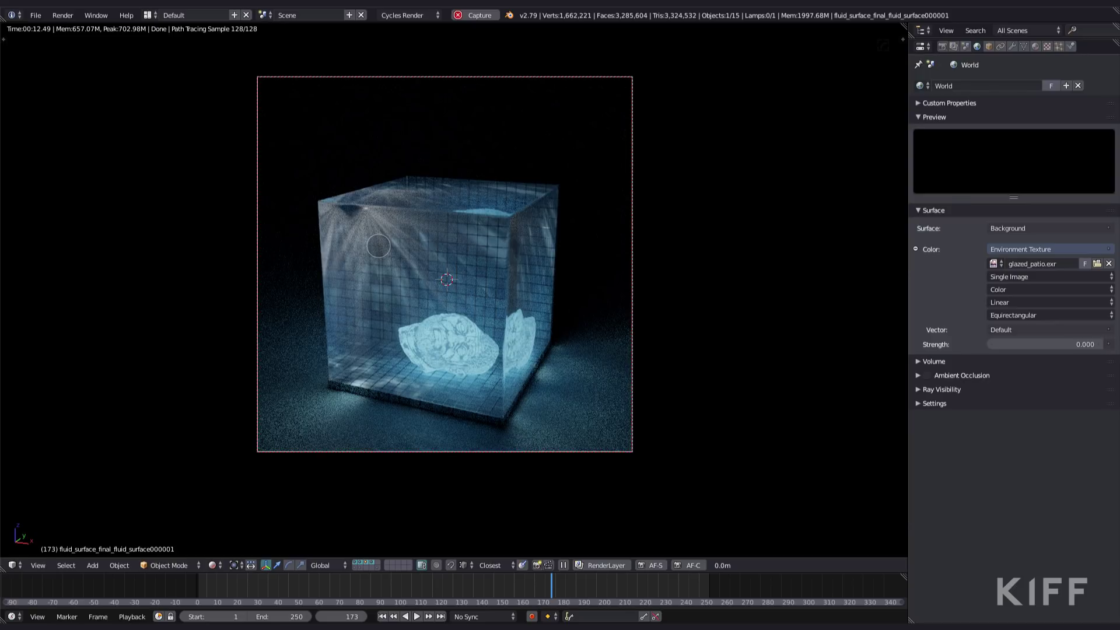
key(x)
click(385, 264)
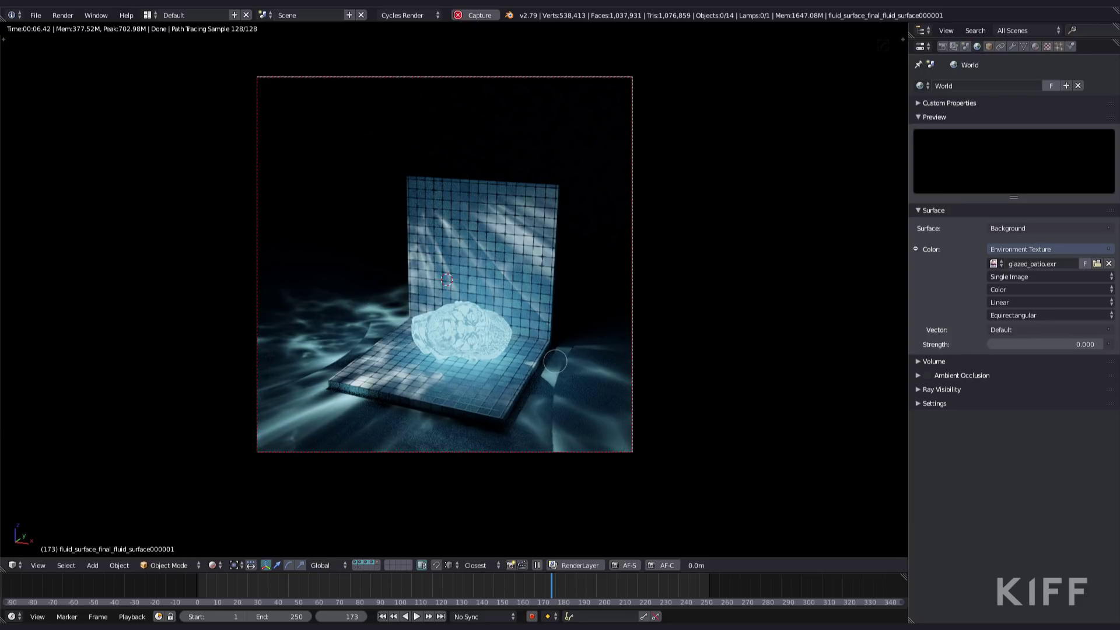
key(shift+5)
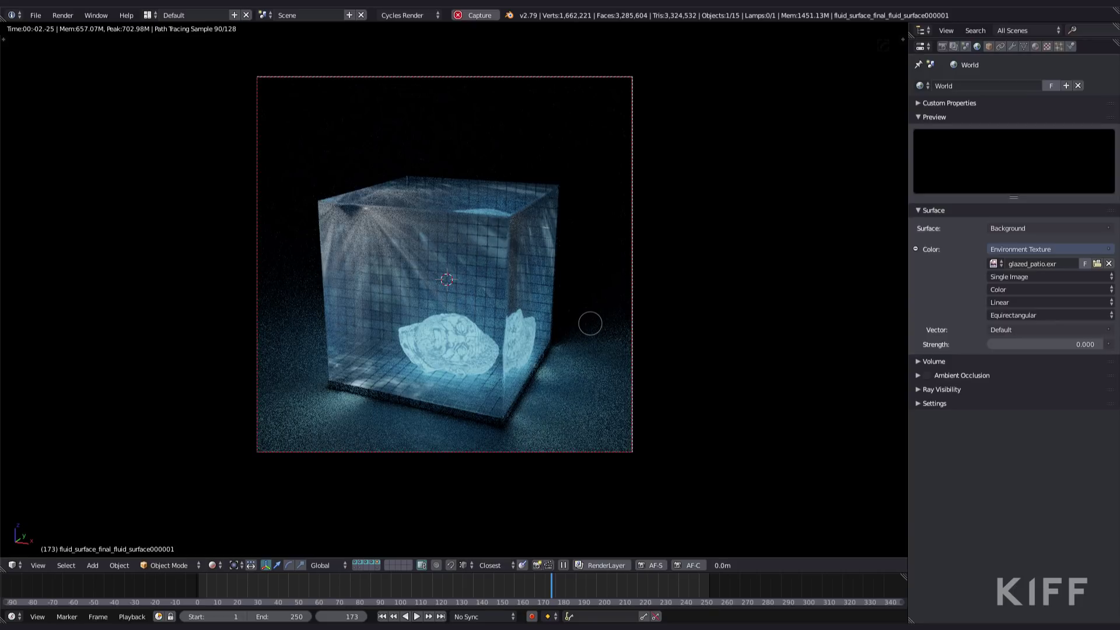
- Examine the scene's render settings for Dimensions, Sampling and Light Paths, collapsing each before opening the following one
click(943, 46)
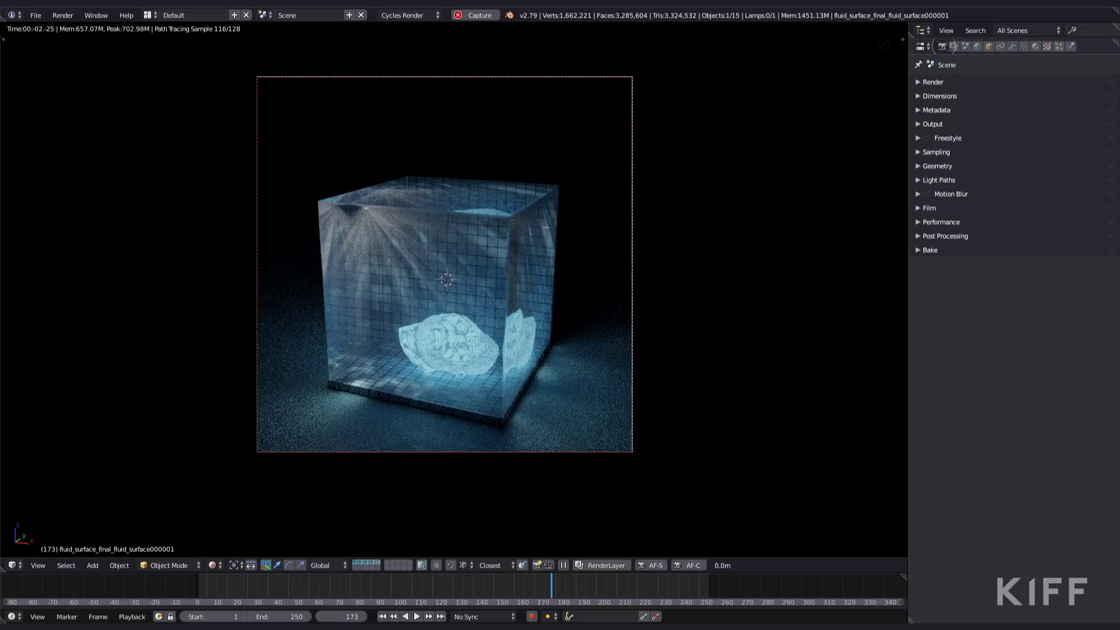
click(940, 96)
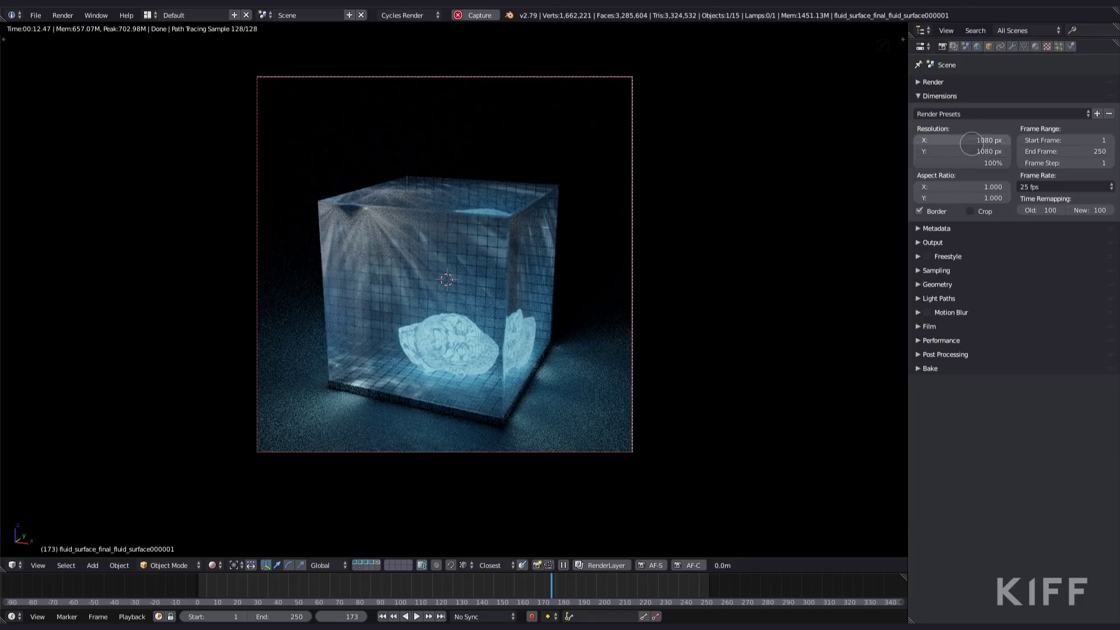
click(944, 96)
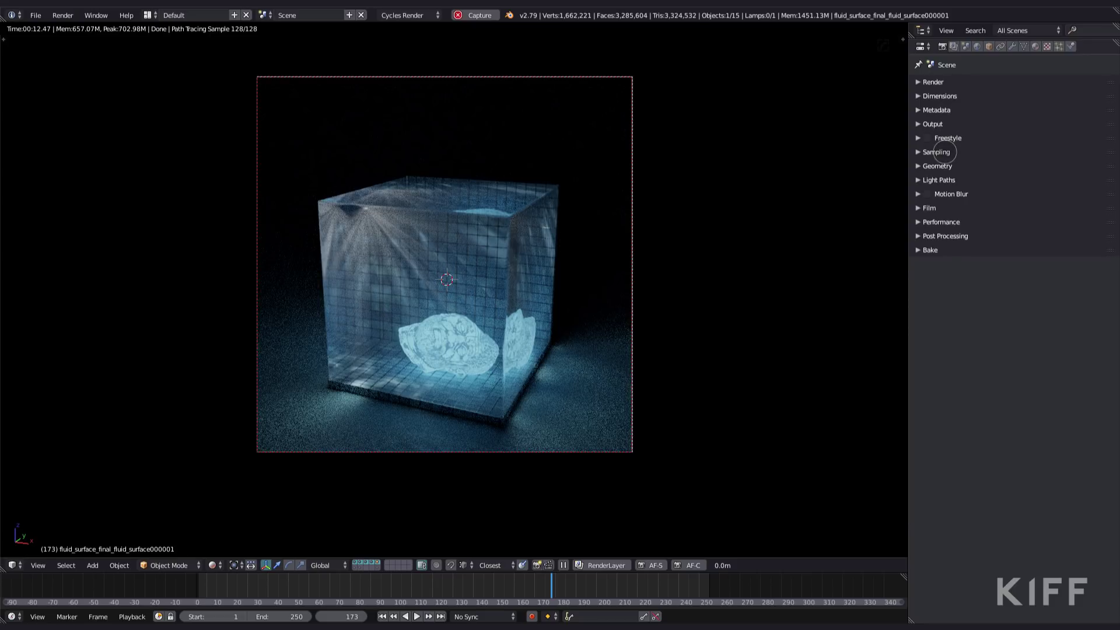
click(938, 152)
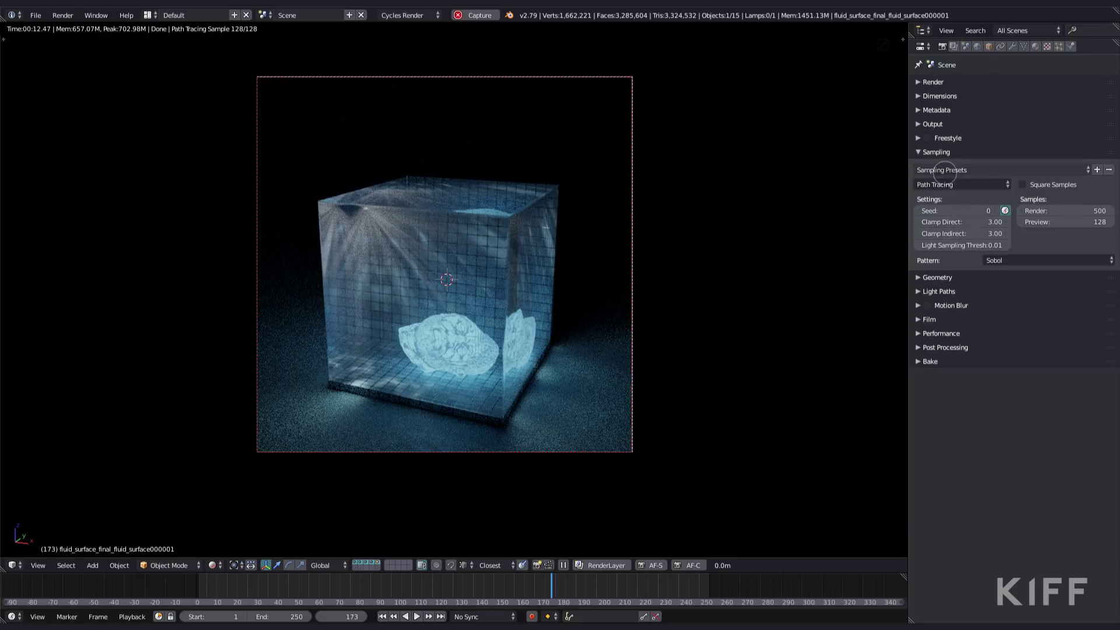
click(936, 152)
click(942, 179)
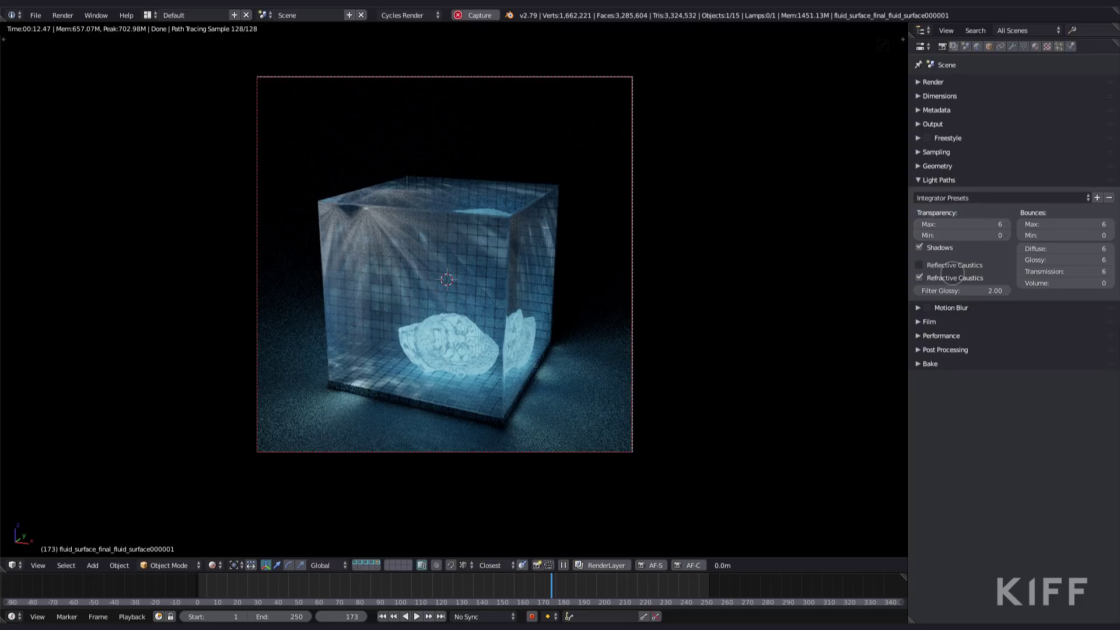